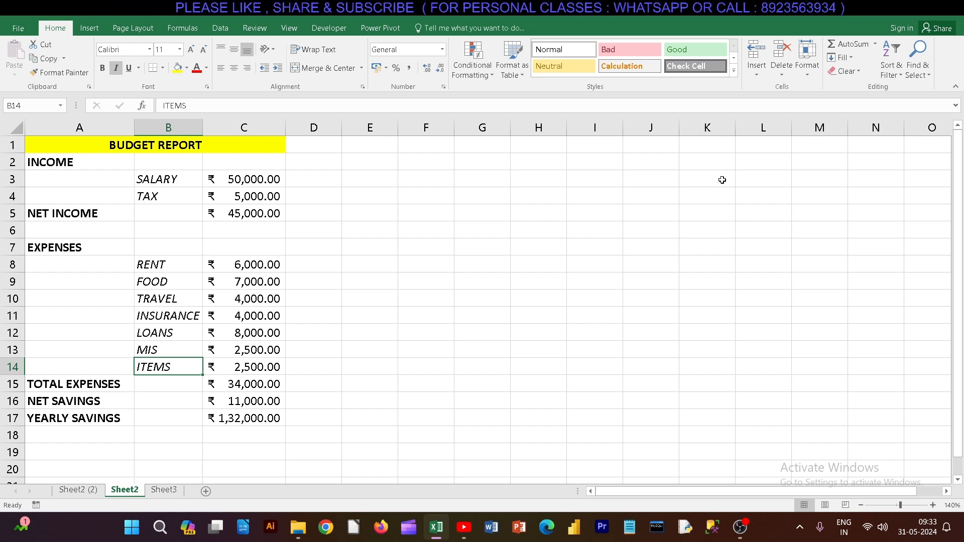
Step: Examine the income, expense and savings entries of the sample budget report on Sheet2, including the formulas behind its totals
click(99, 161)
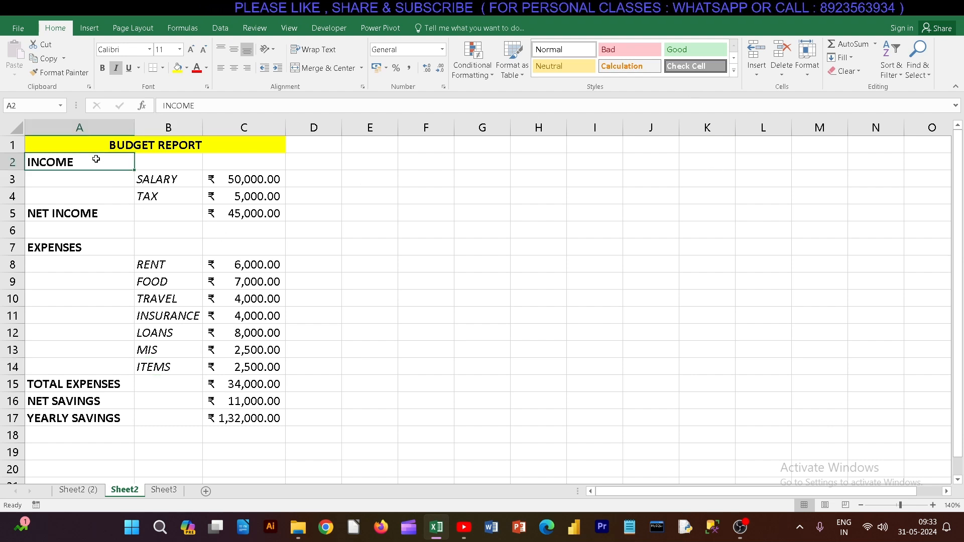
click(148, 175)
click(249, 179)
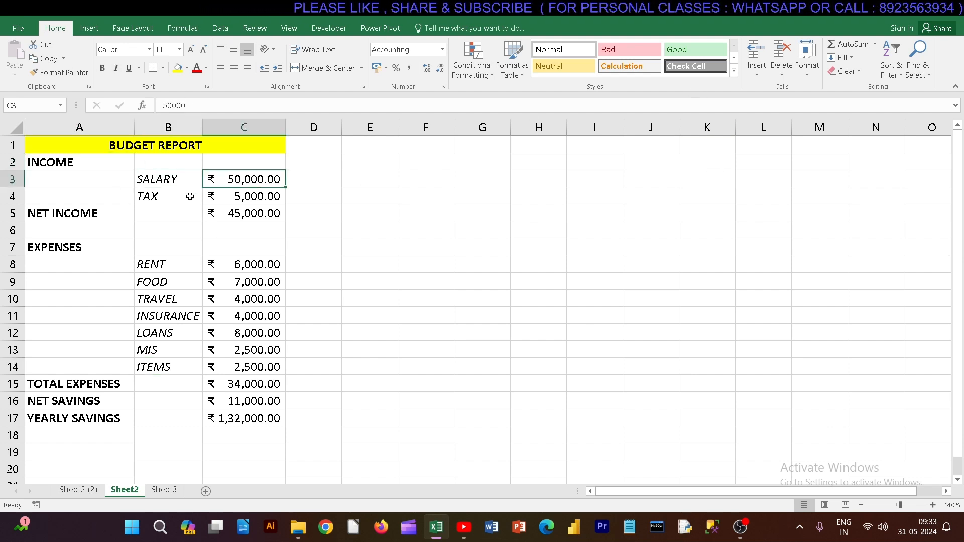
click(190, 196)
click(233, 196)
click(234, 213)
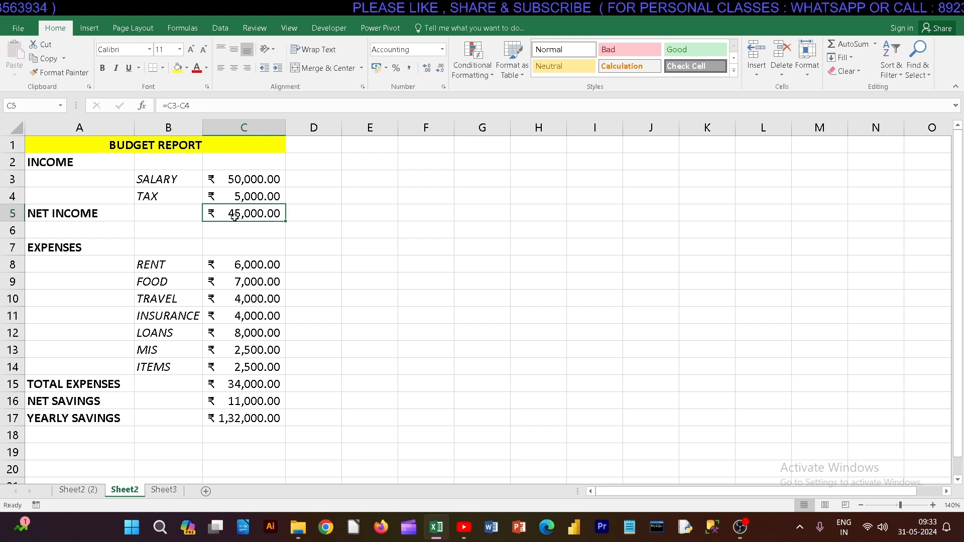
drag(184, 266, 170, 365)
drag(264, 266, 273, 369)
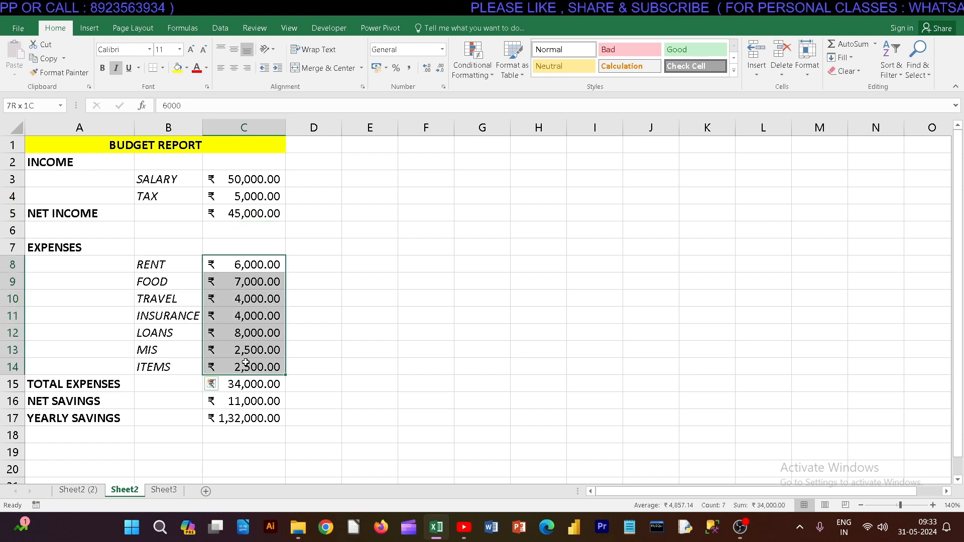
click(242, 383)
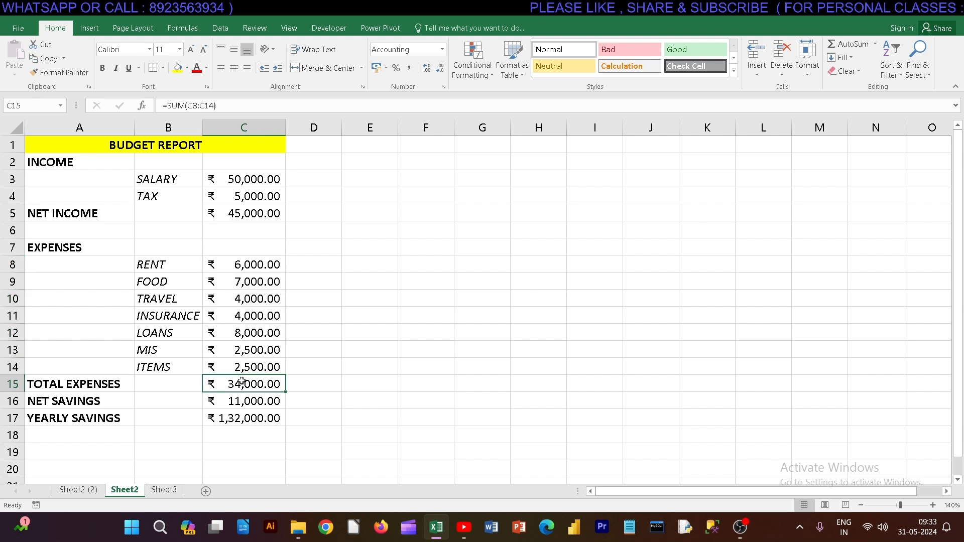
click(246, 401)
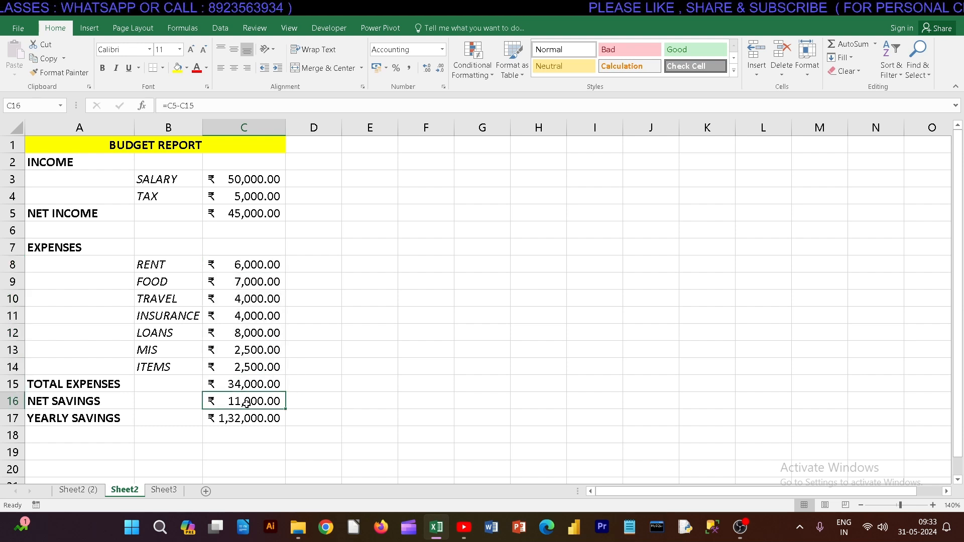
click(244, 419)
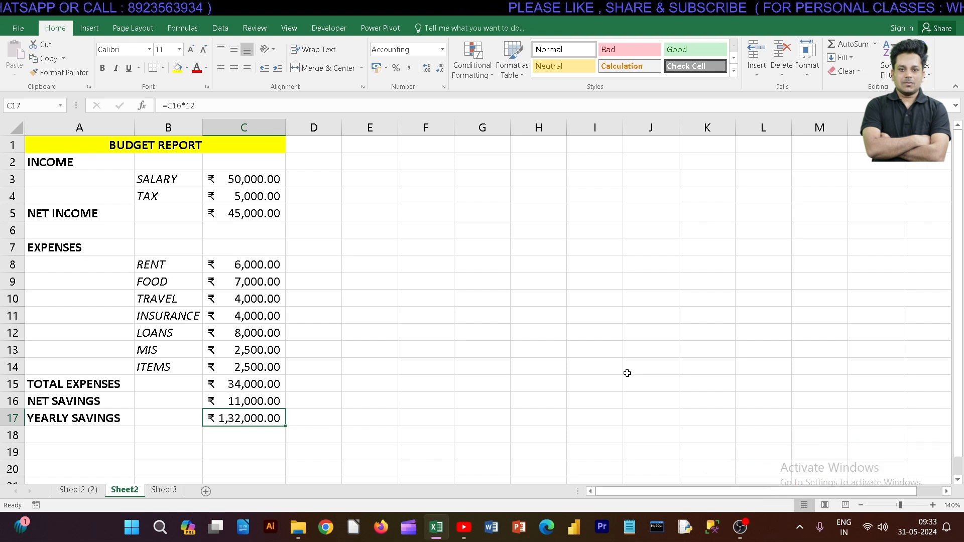
click(738, 526)
click(738, 527)
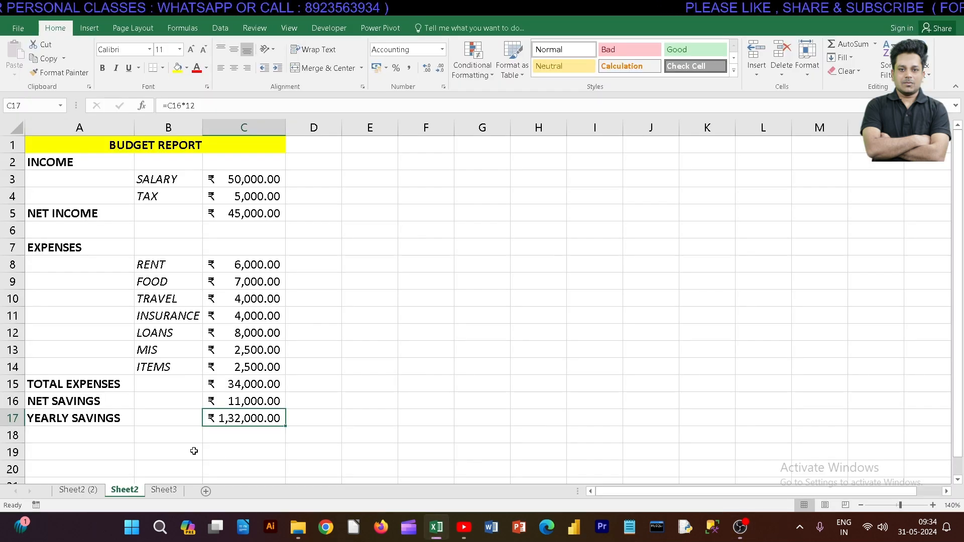
Step: Switch to the blank Sheet3 worksheet for building a new budget report
click(157, 492)
click(115, 209)
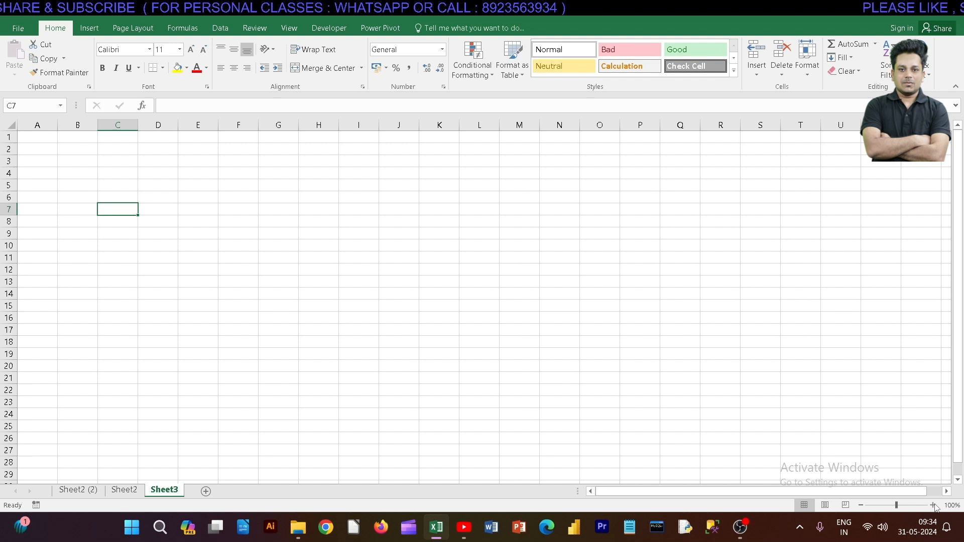
click(933, 505)
click(934, 505)
click(934, 505)
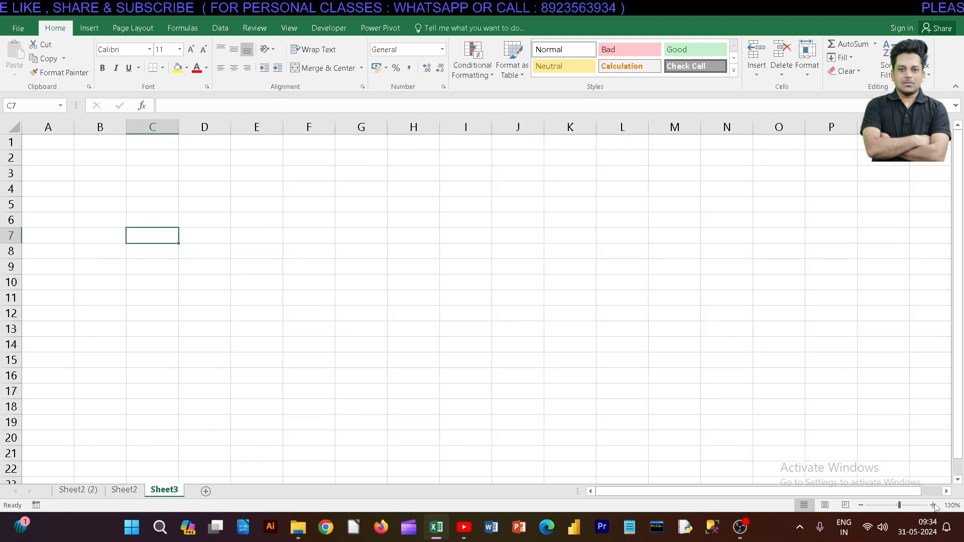
click(934, 505)
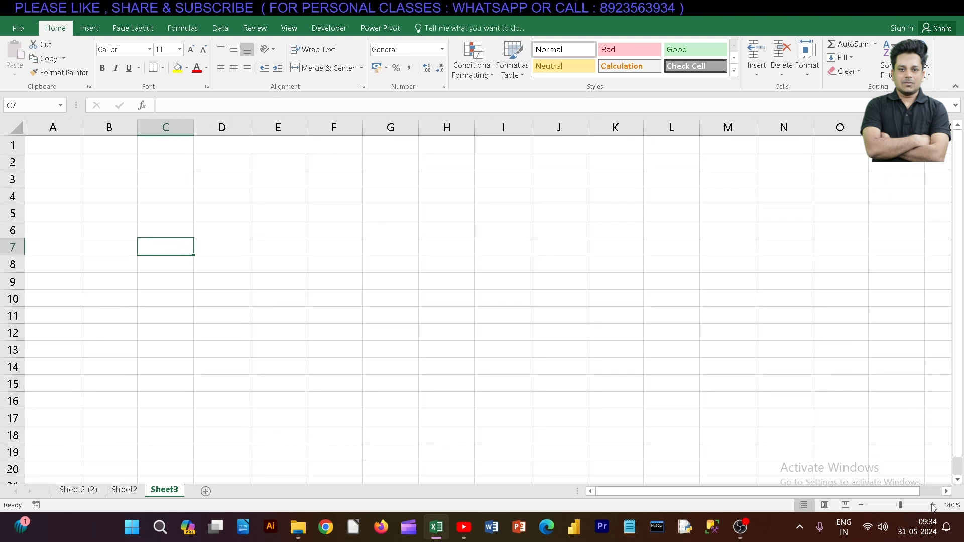
Step: Enter the title MONTHLY BUDGET REPORT in cell A1
click(64, 157)
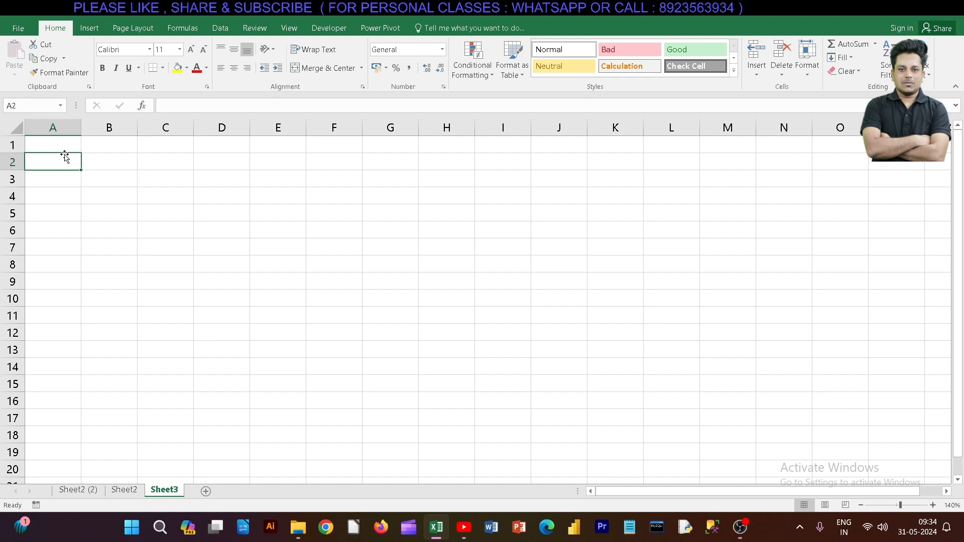
click(64, 144)
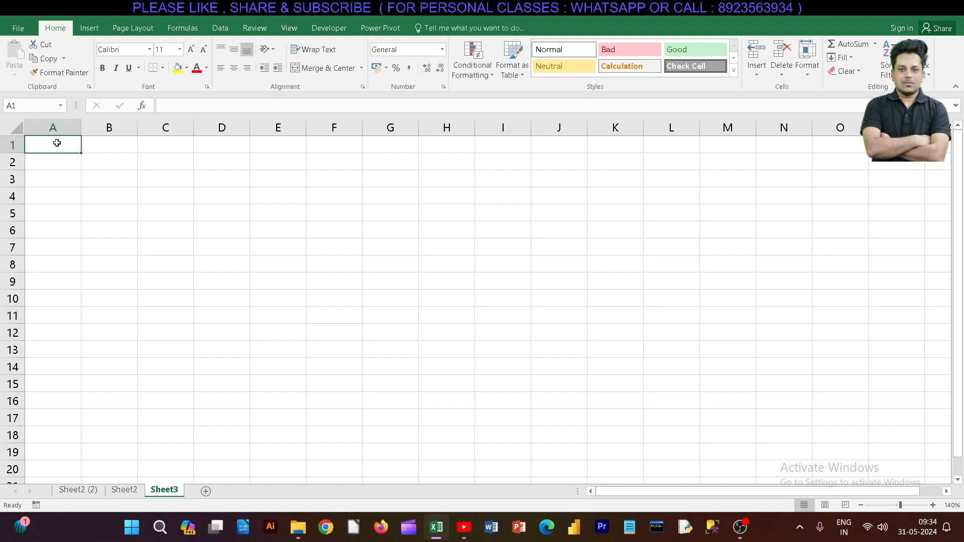
text(MO)
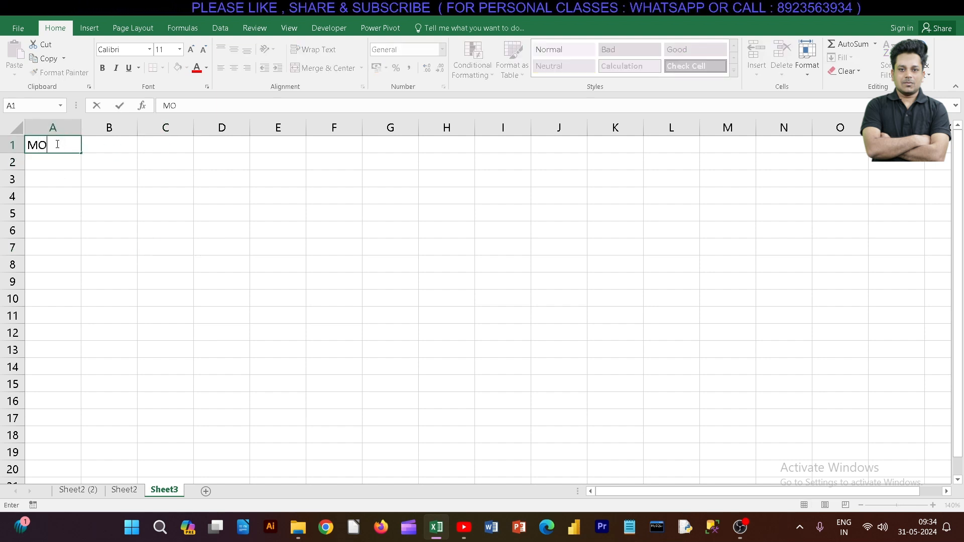
text(NTHLY)
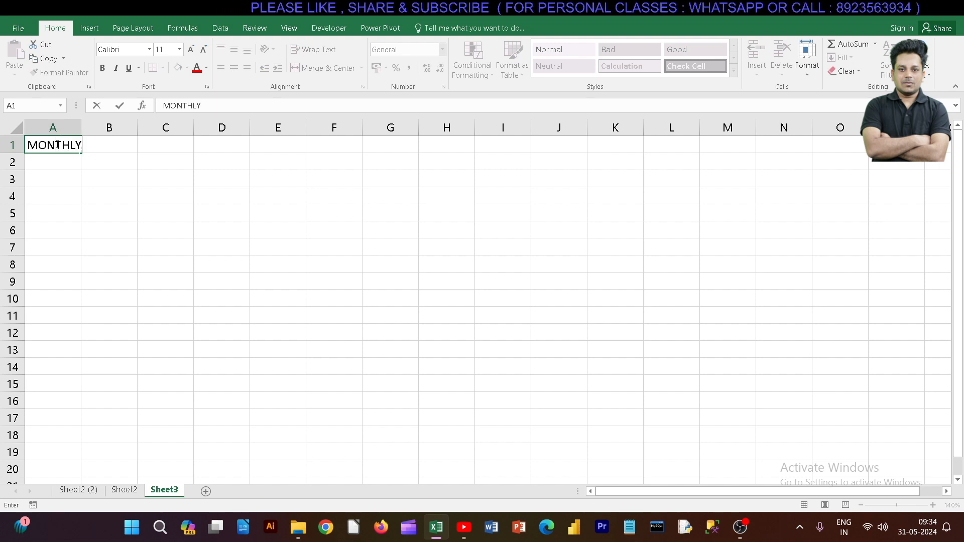
text( BUDGET REPO)
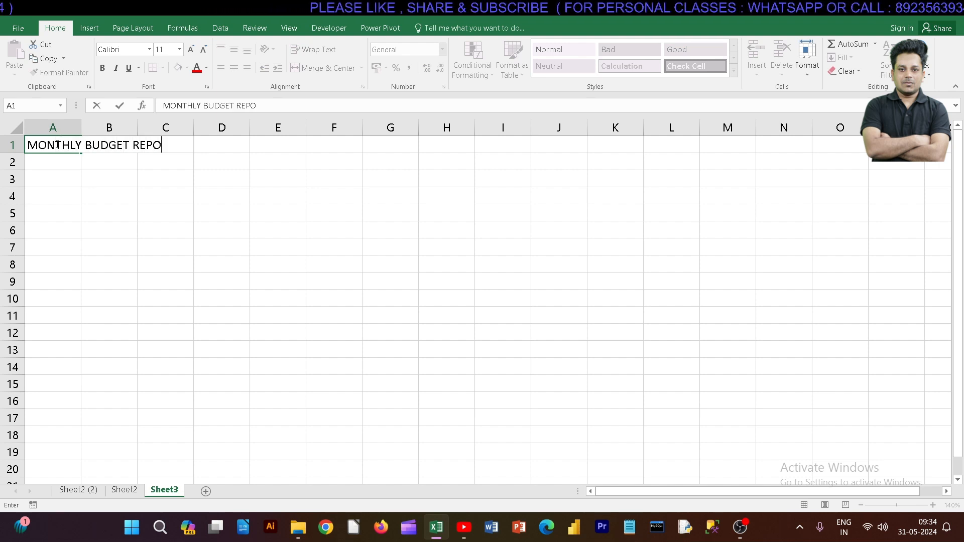
text(RT)
click(193, 260)
click(44, 145)
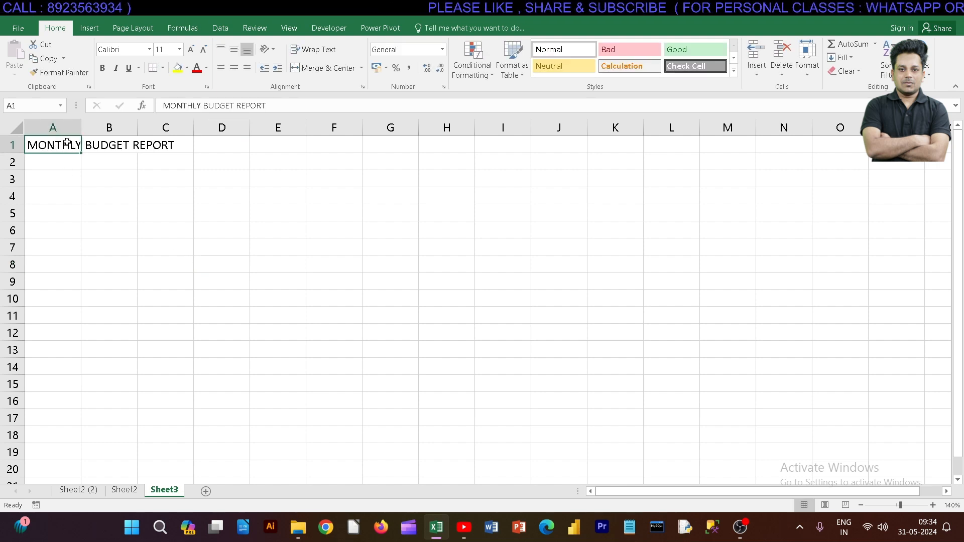
click(151, 176)
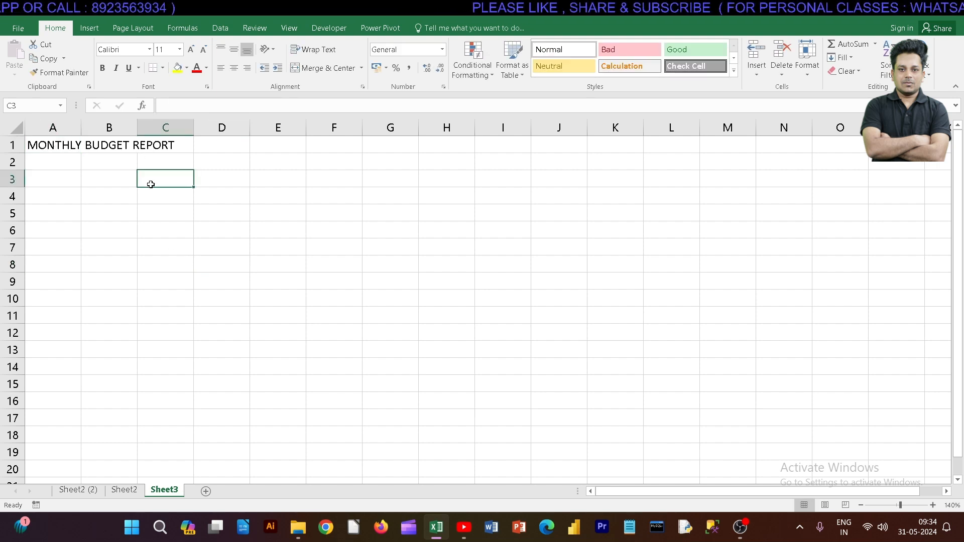
Step: Merge and center the report title across cells A1 to C1
click(61, 146)
drag(61, 146, 174, 153)
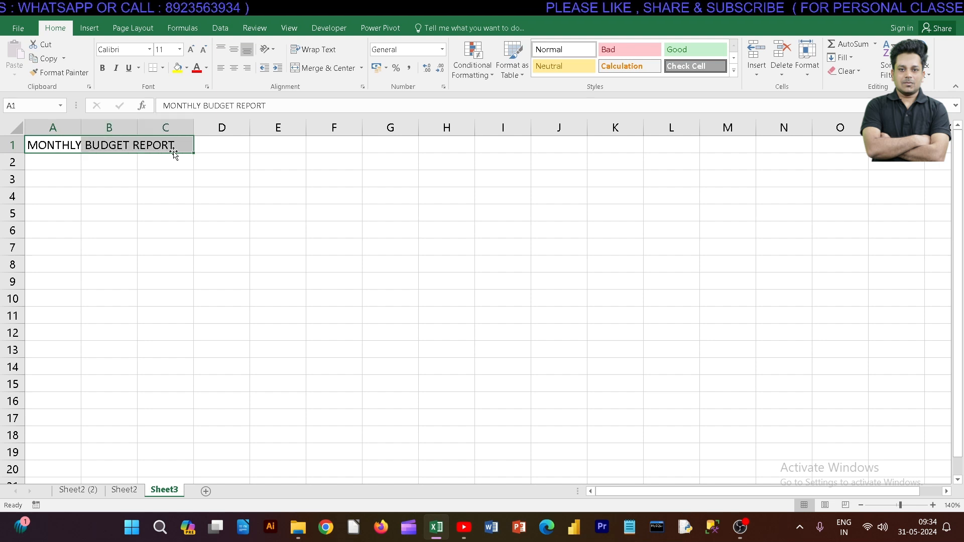
click(361, 68)
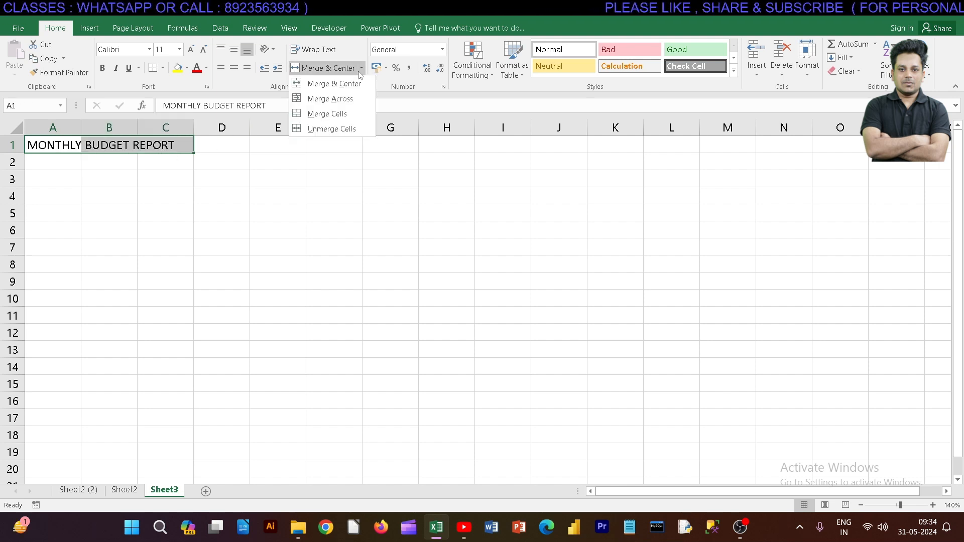
click(349, 84)
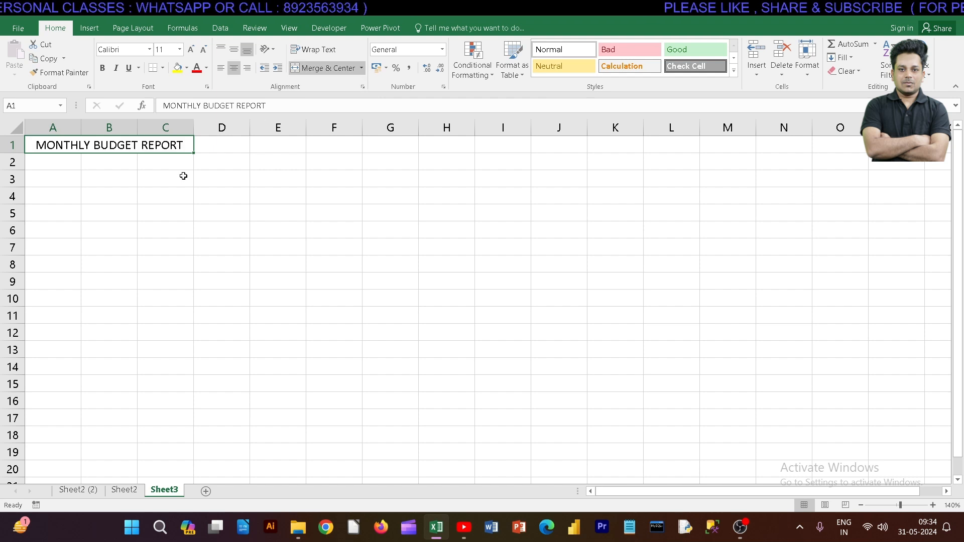
click(168, 195)
Step: Fill the merged title cell with yellow and make its text bold
click(156, 148)
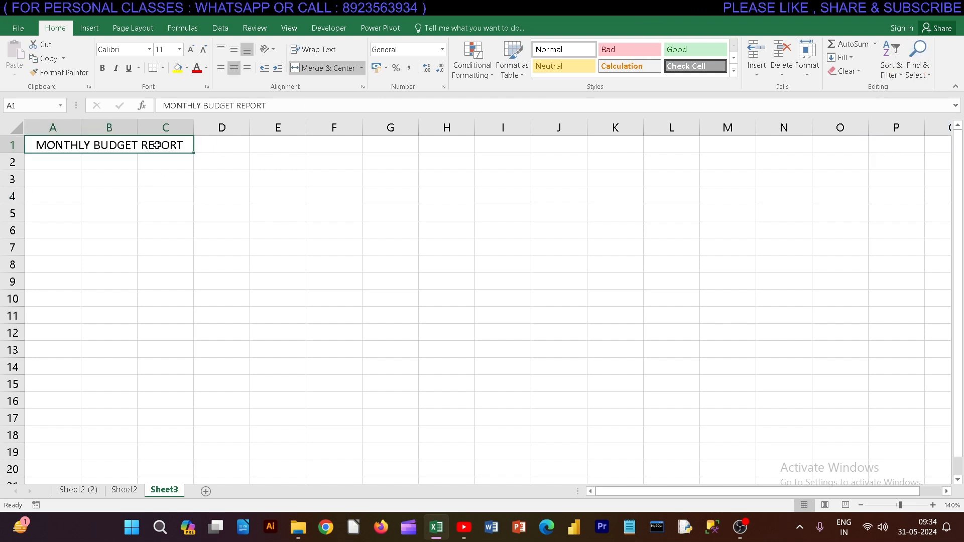
click(187, 69)
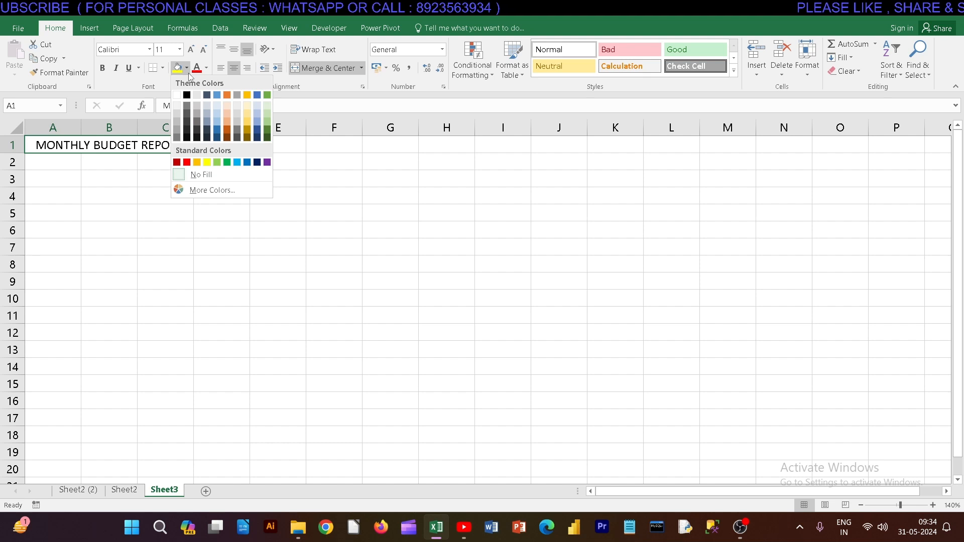
click(207, 162)
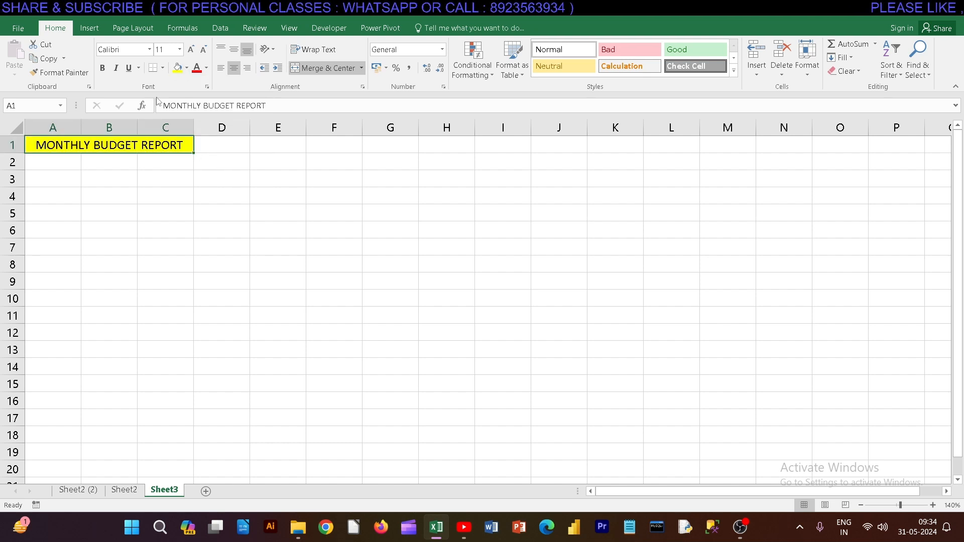
click(103, 68)
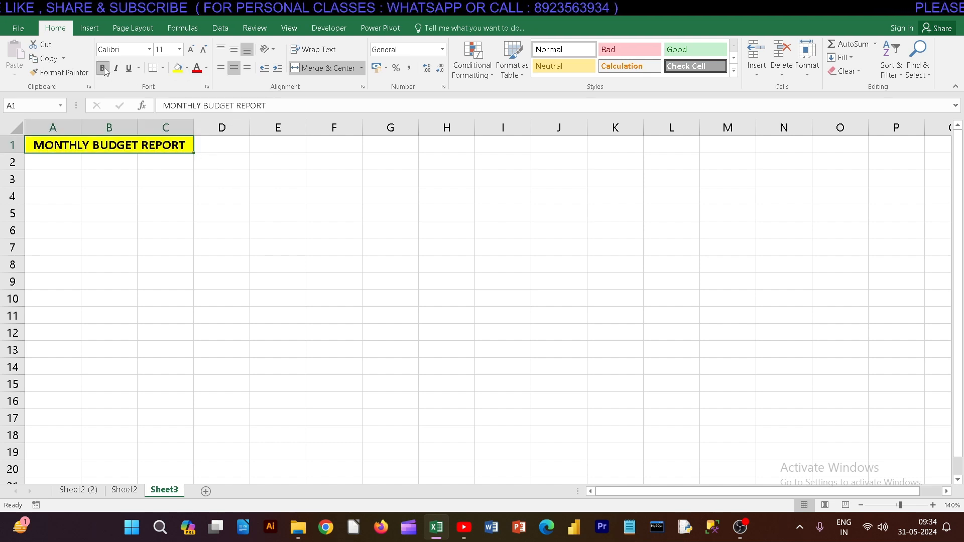
Step: Enter the heading INCOME in A3, with the labels SALARY in B4 and TAX in B5
click(68, 181)
text(INCOME)
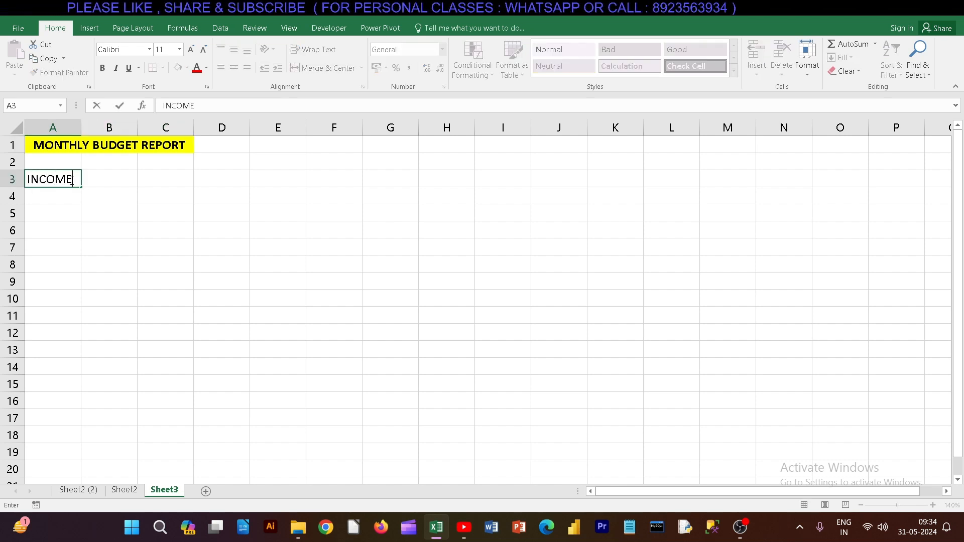
key(Return)
key(Right)
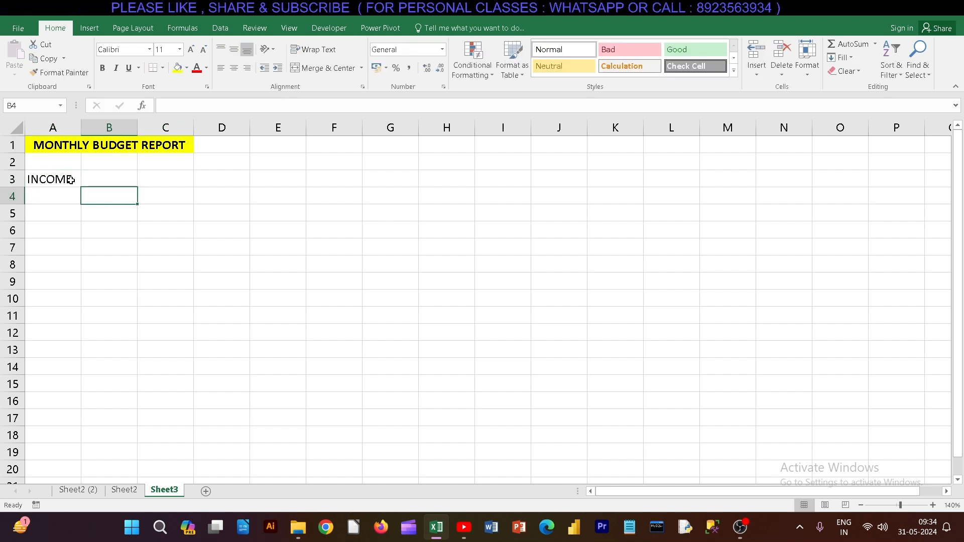
text(SALARY)
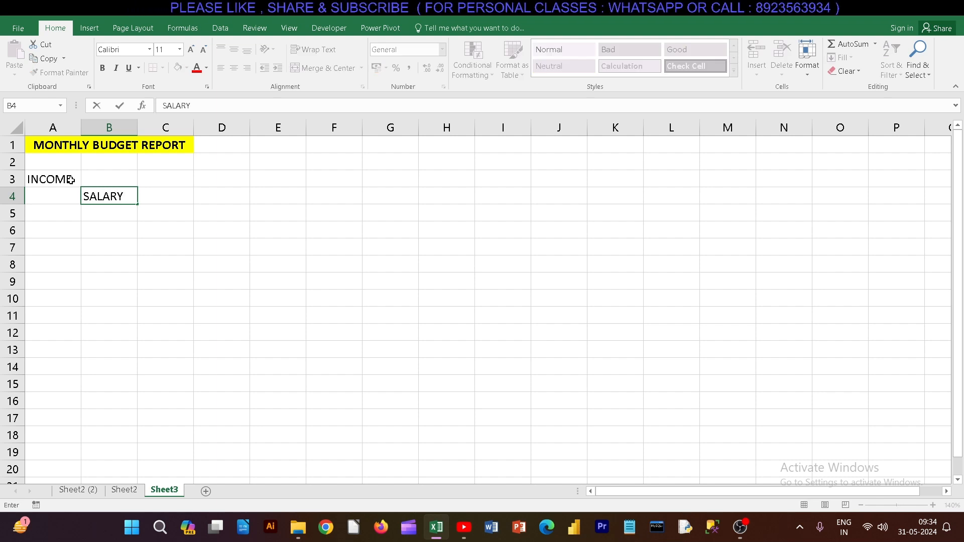
key(Return)
text(TAX)
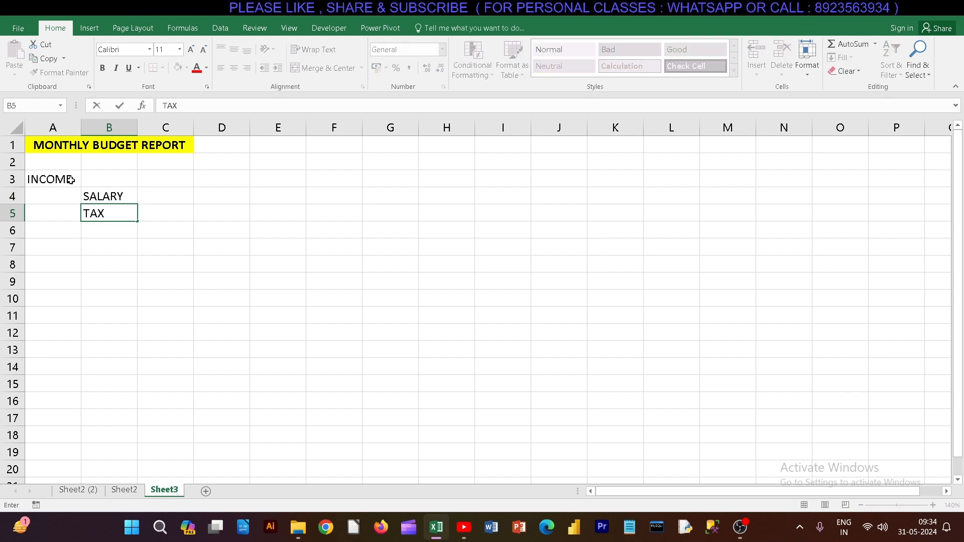
key(Return)
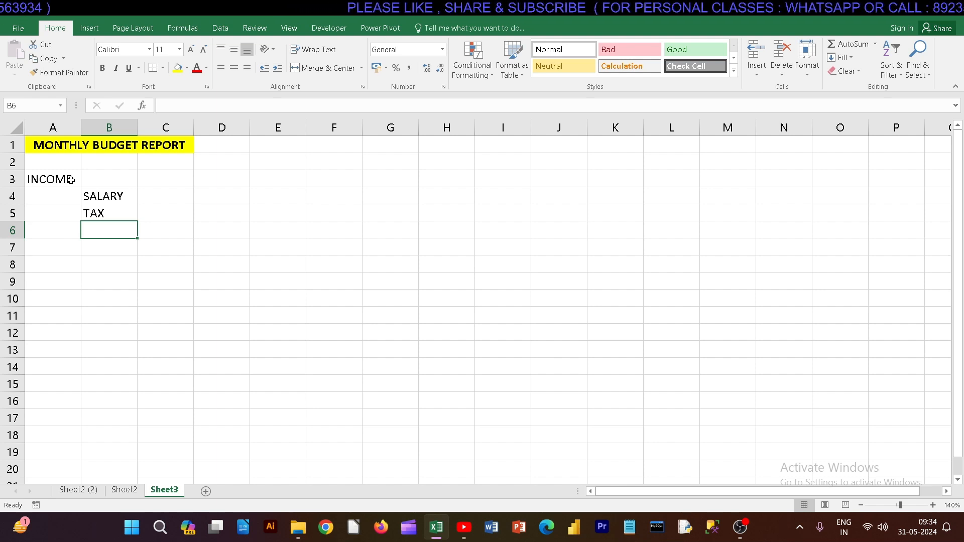
Step: Enter 50000 as the salary amount in cell C4
key(Right)
key(Up)
key(Up)
text(5000)
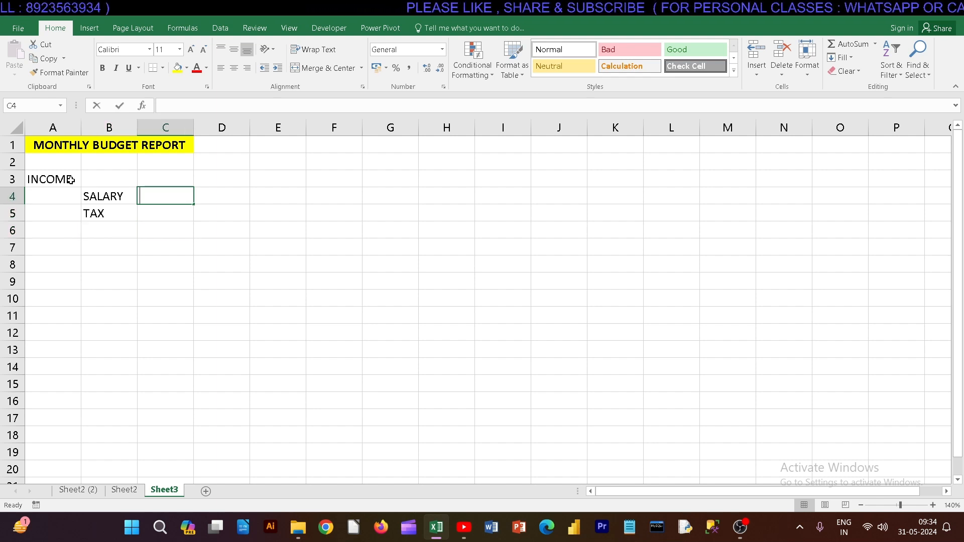
text(0)
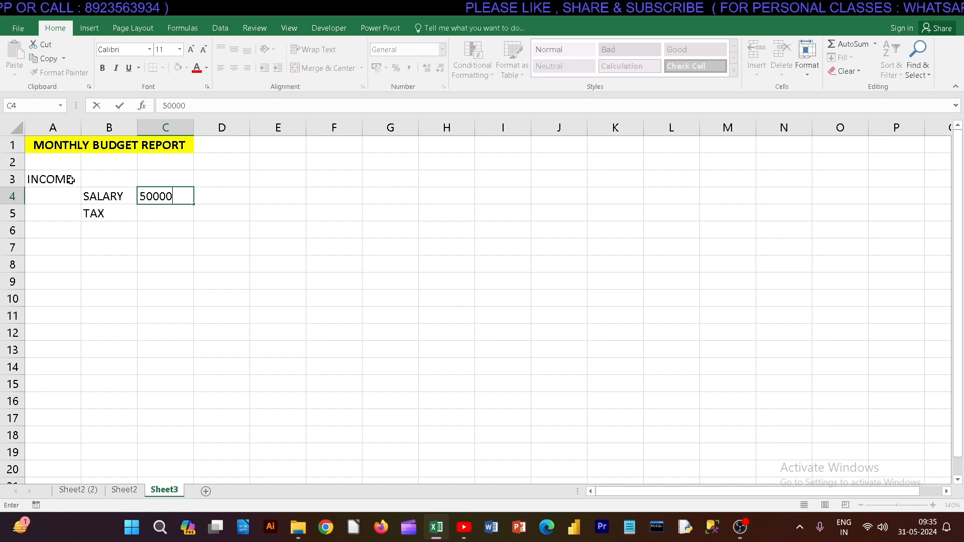
key(Return)
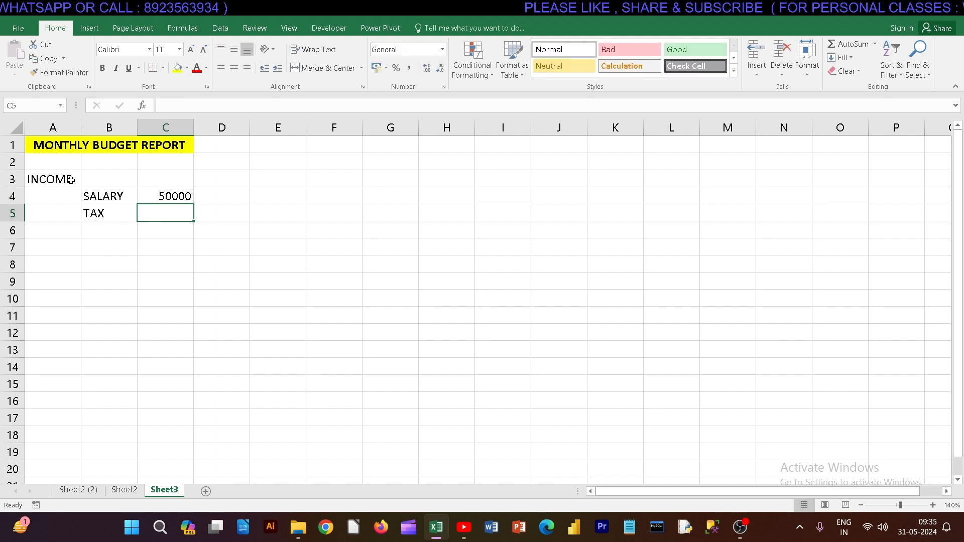
text(TAX)
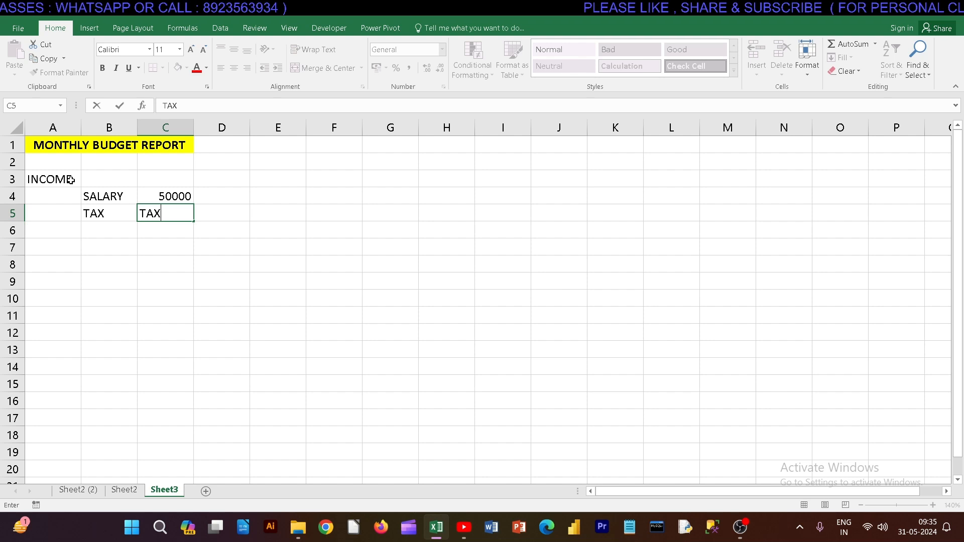
key(BackSpace)
key(BackSpace)
key(BackSpace)
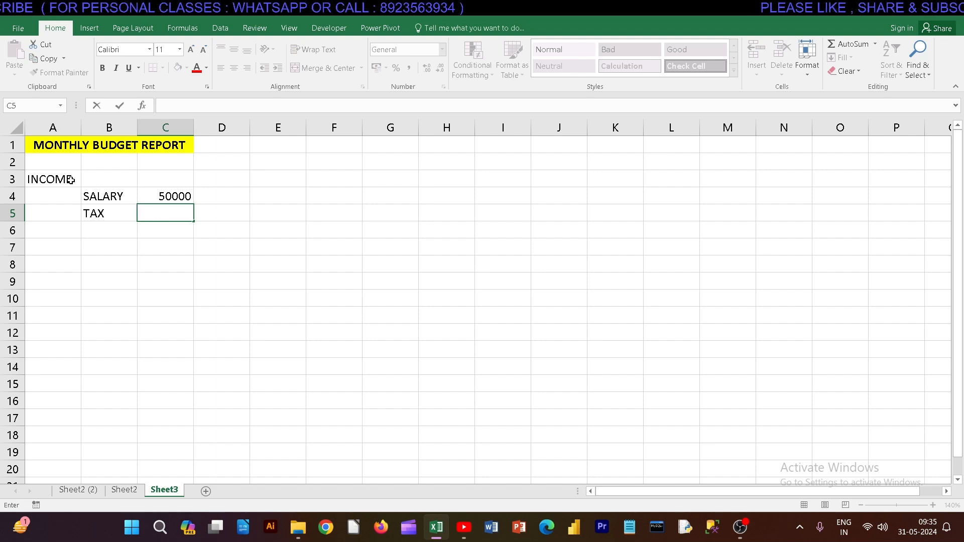
Step: Calculate the tax in C5 as ten percent of the salary with the formula =10/100*C4
text(=)
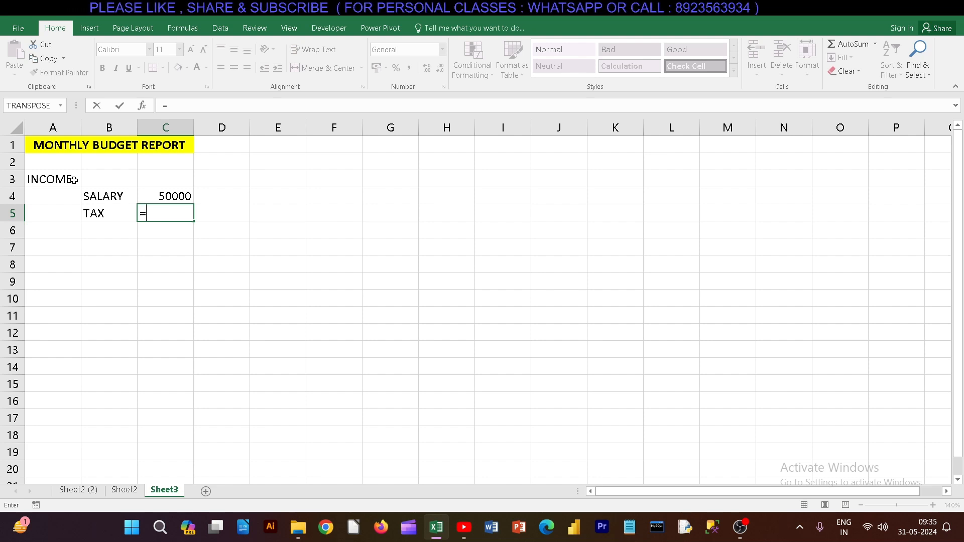
text(10)
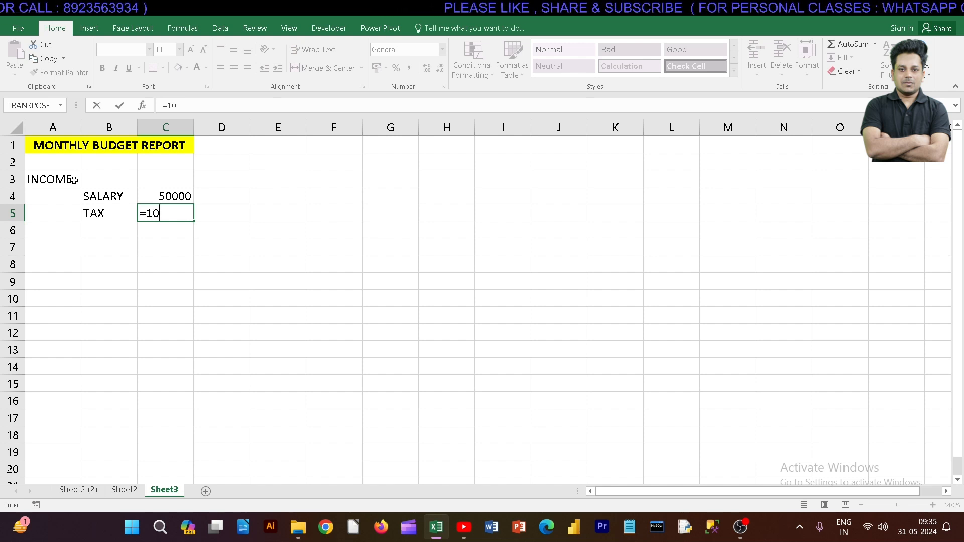
text(/)
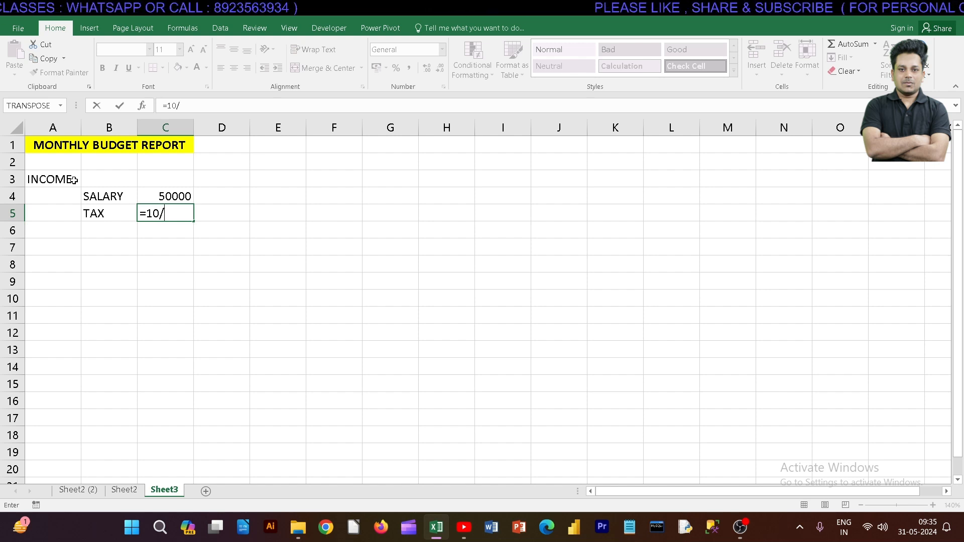
text(100)
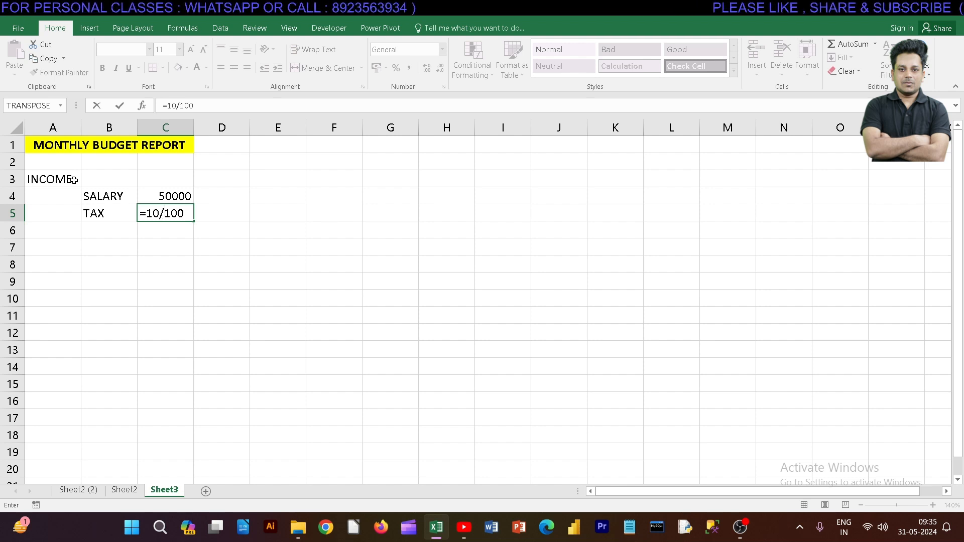
text(*)
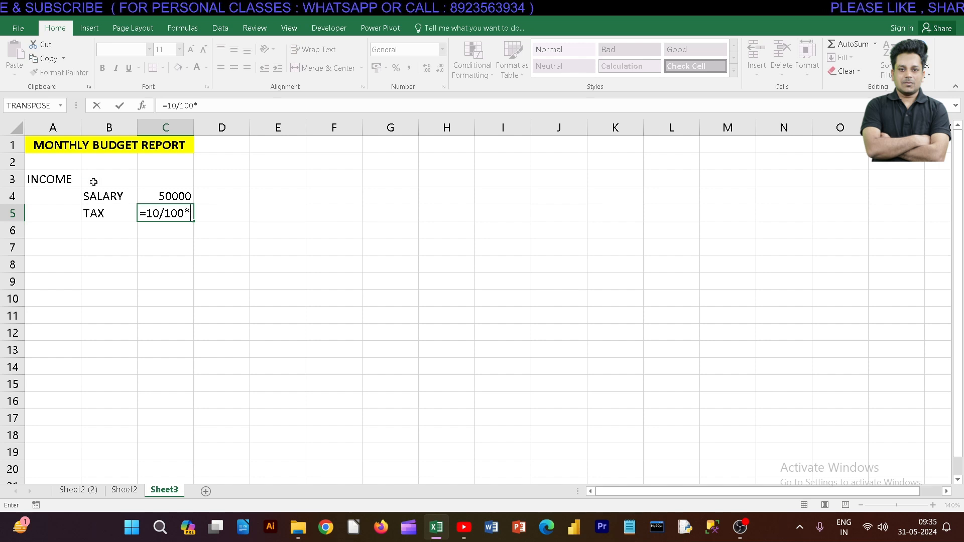
click(158, 195)
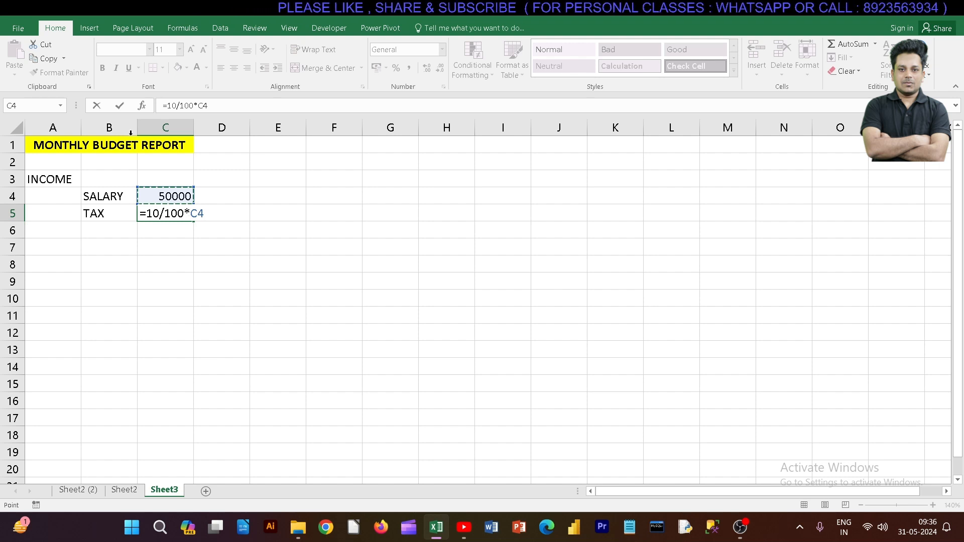
click(119, 105)
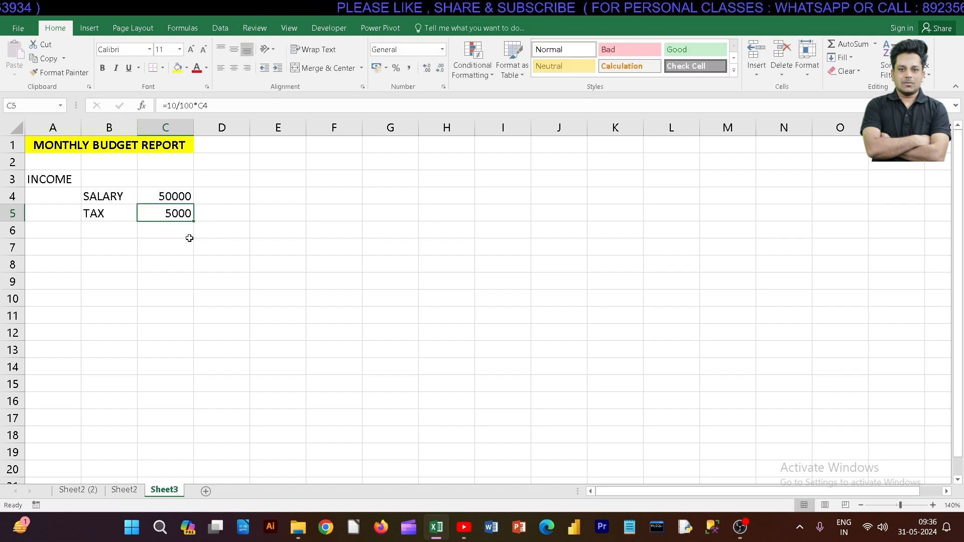
Step: Enter the label NET INCOME in A6 and widen column A to fit it
click(73, 232)
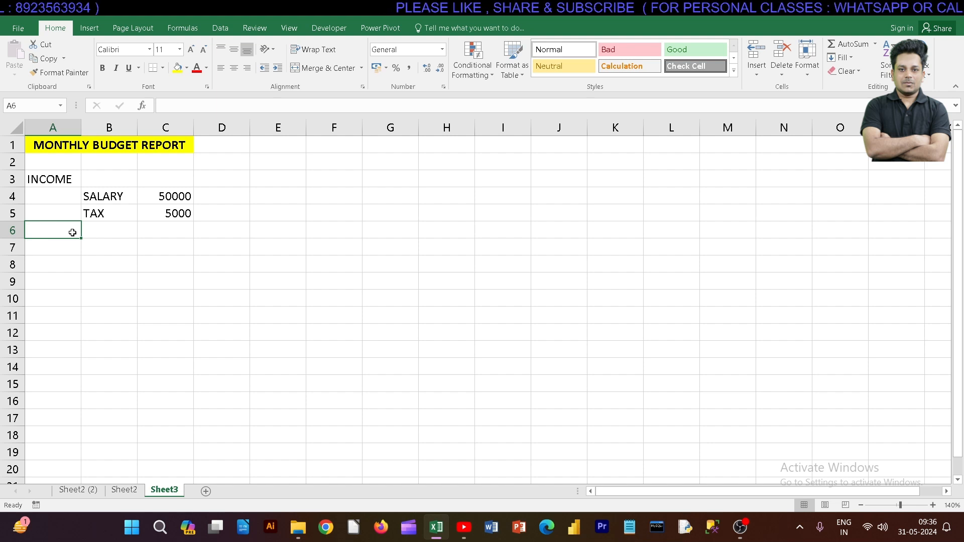
text(NET INCOME)
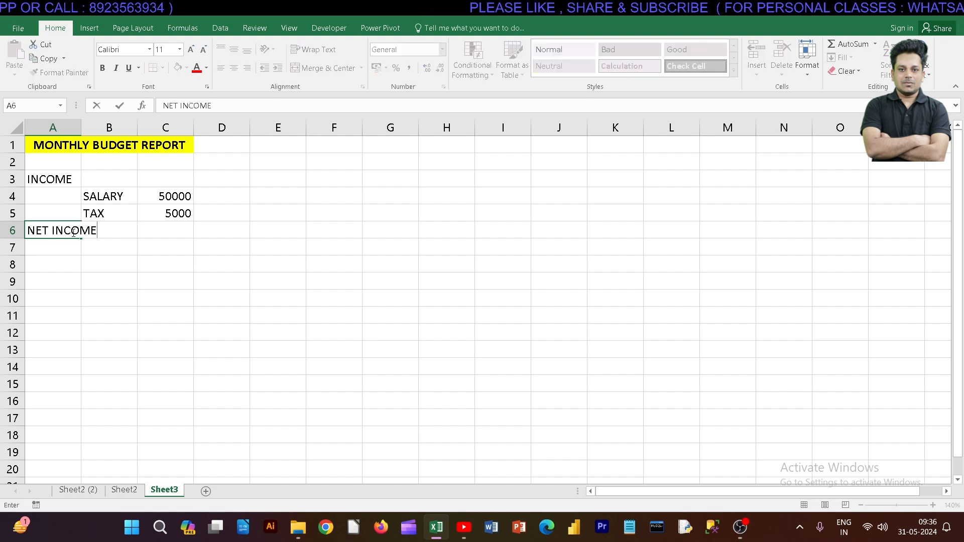
click(100, 257)
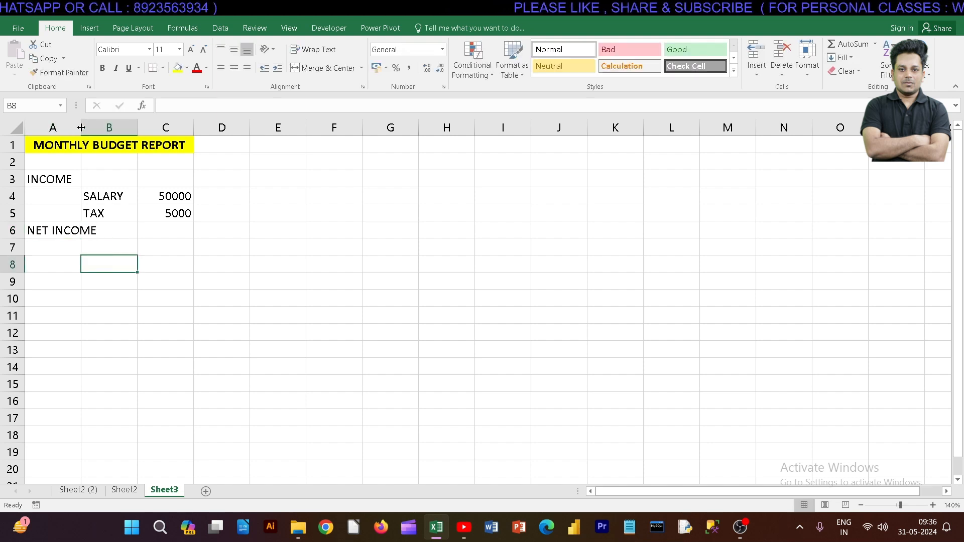
click(50, 231)
drag(80, 132, 104, 128)
Step: Calculate the net income in C6 by subtracting the tax from the salary with the formula =C4-C5
click(177, 231)
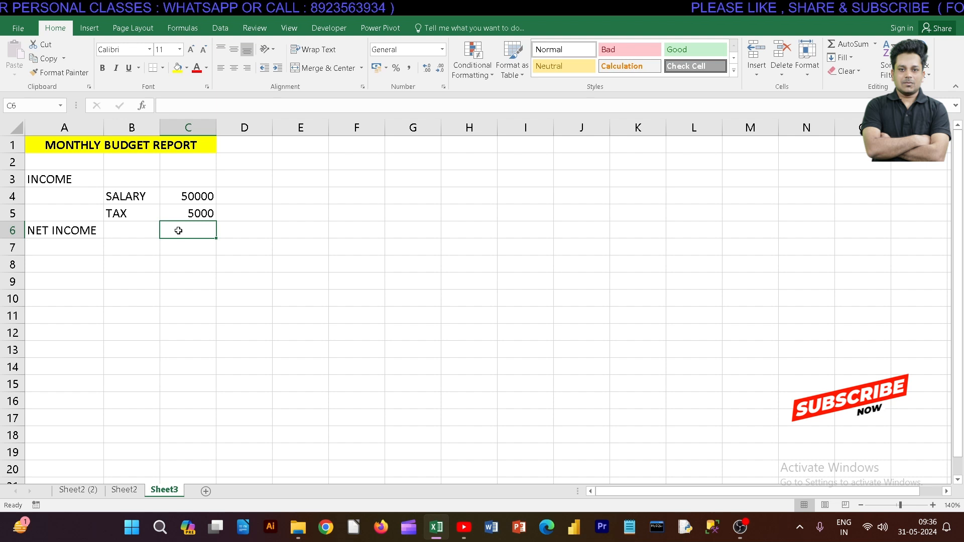
text(=)
click(196, 197)
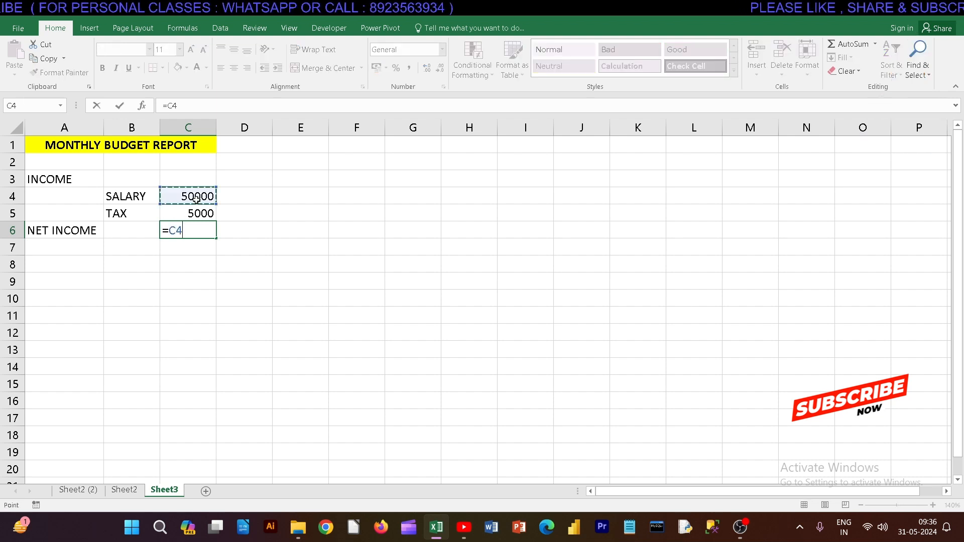
text(-)
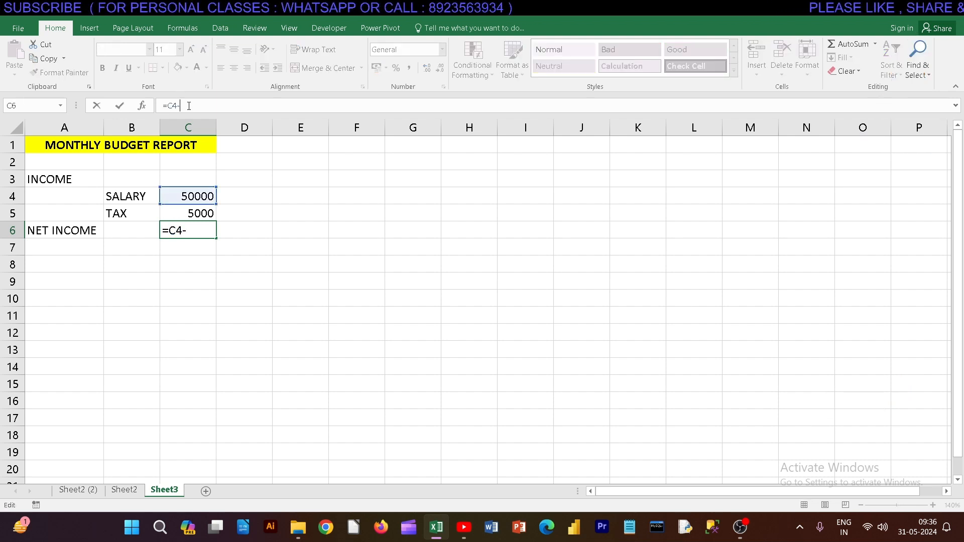
click(191, 215)
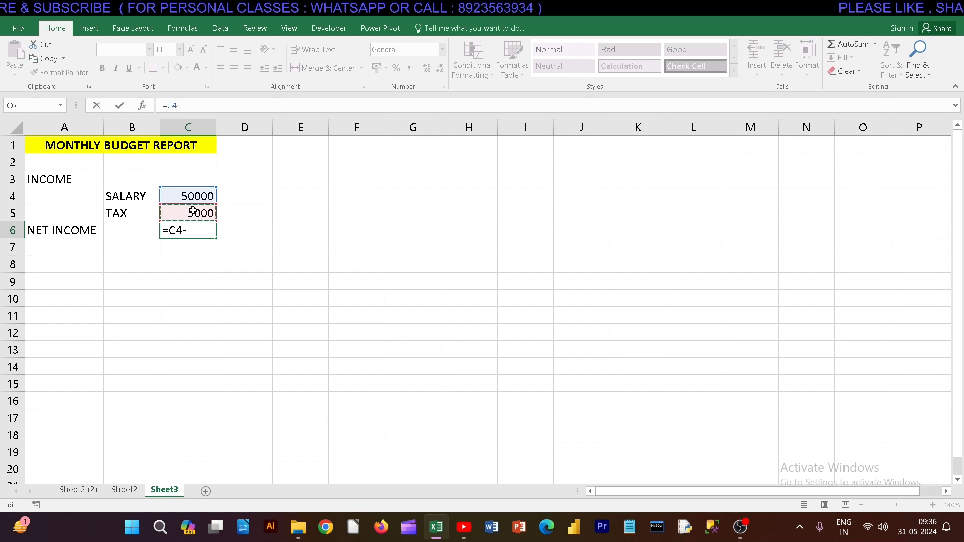
click(123, 107)
Step: Test the tax and net income formulas with a salary of 60000 in C4, and undo that change
click(184, 198)
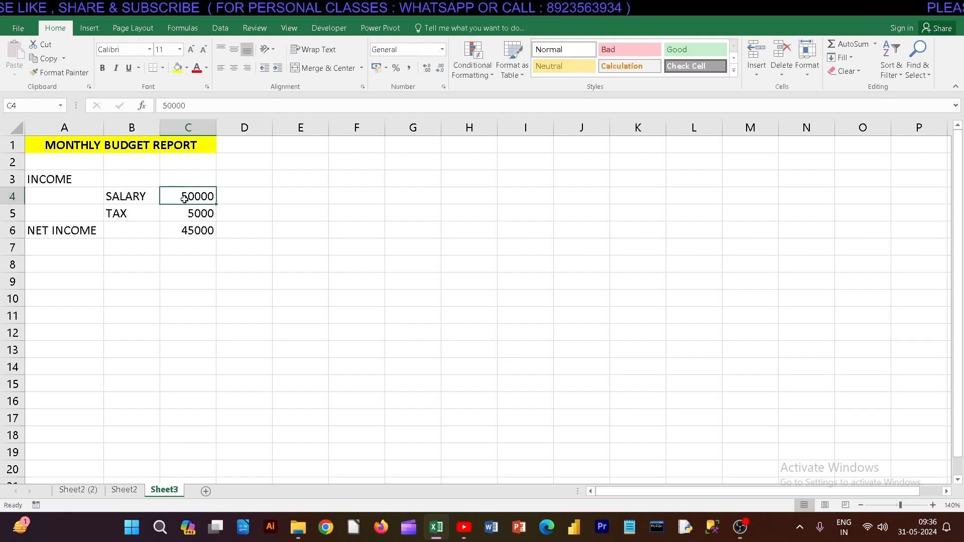
click(171, 107)
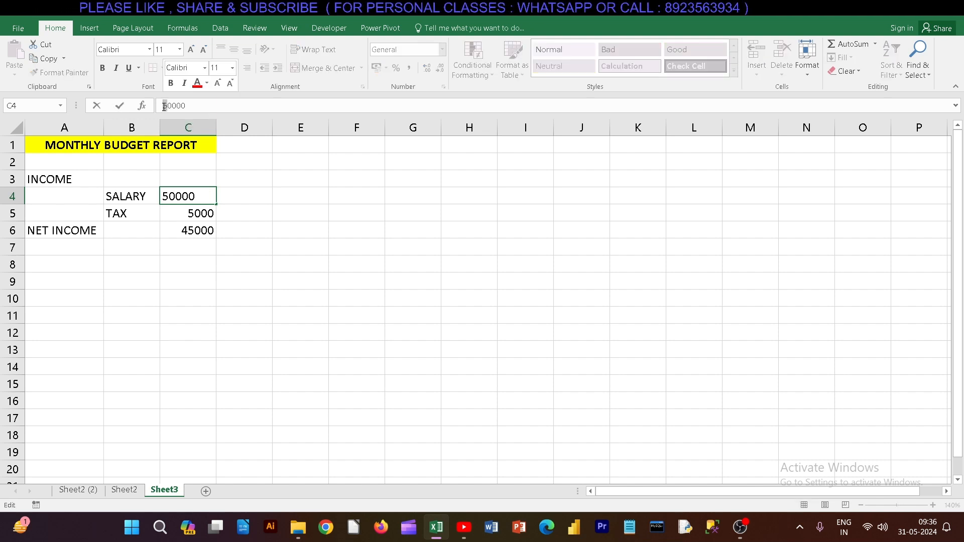
key(Delete)
text(6)
click(120, 107)
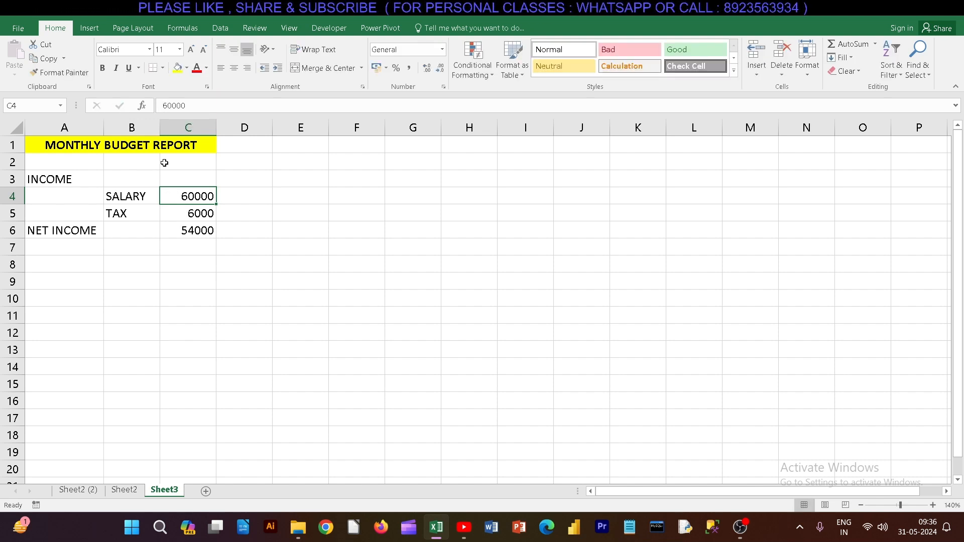
click(196, 217)
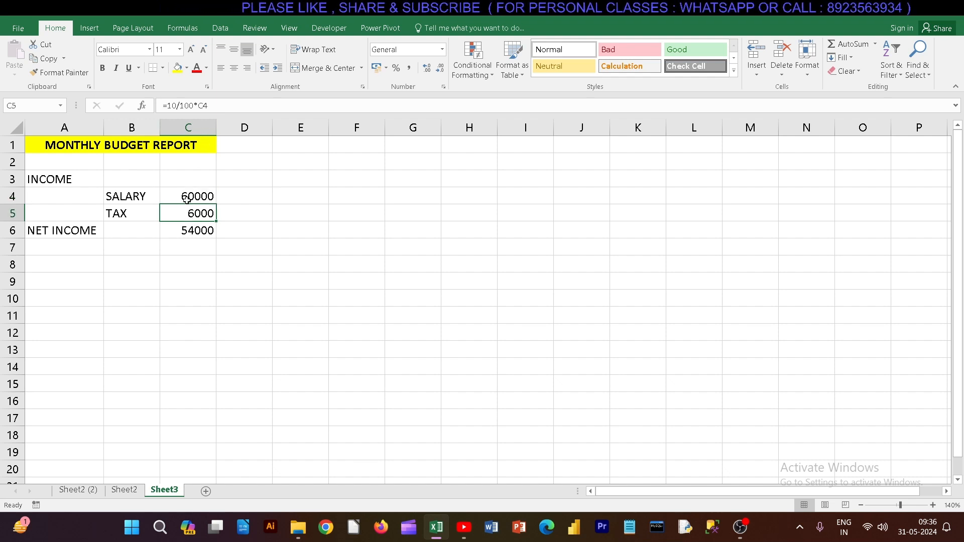
click(185, 231)
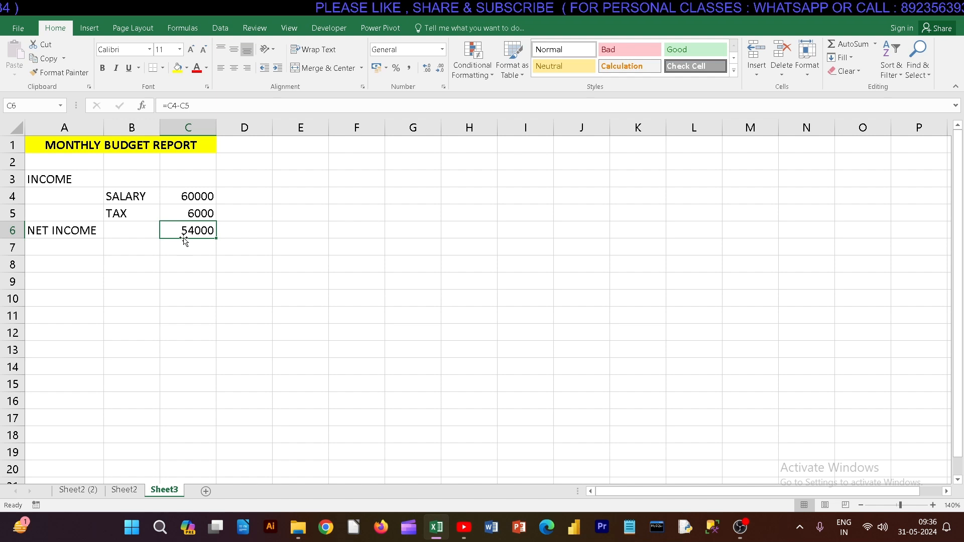
click(35, 10)
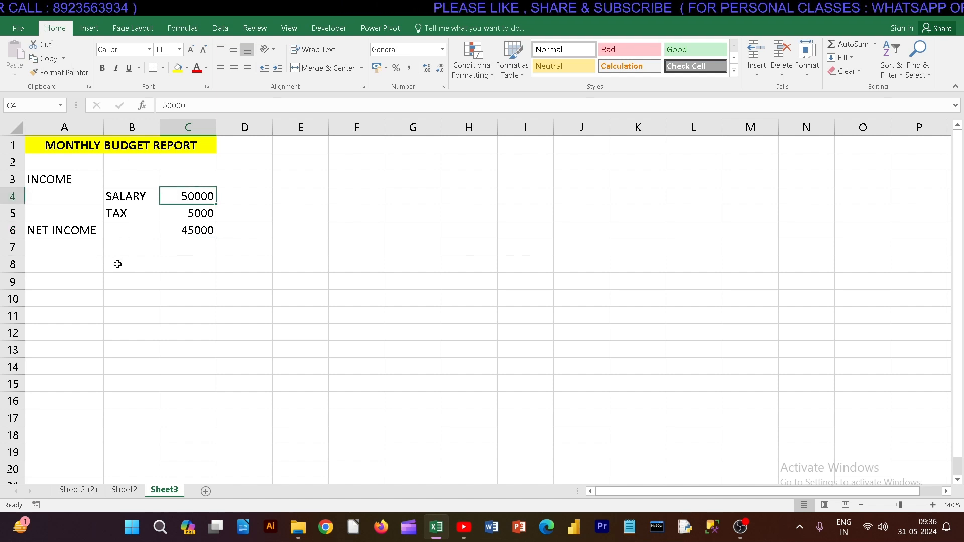
Step: Enter the heading EXPENSES in A8, with the labels RENT, FOOD and TRAVEL in B9 to B11
click(86, 261)
text(EXPENSES)
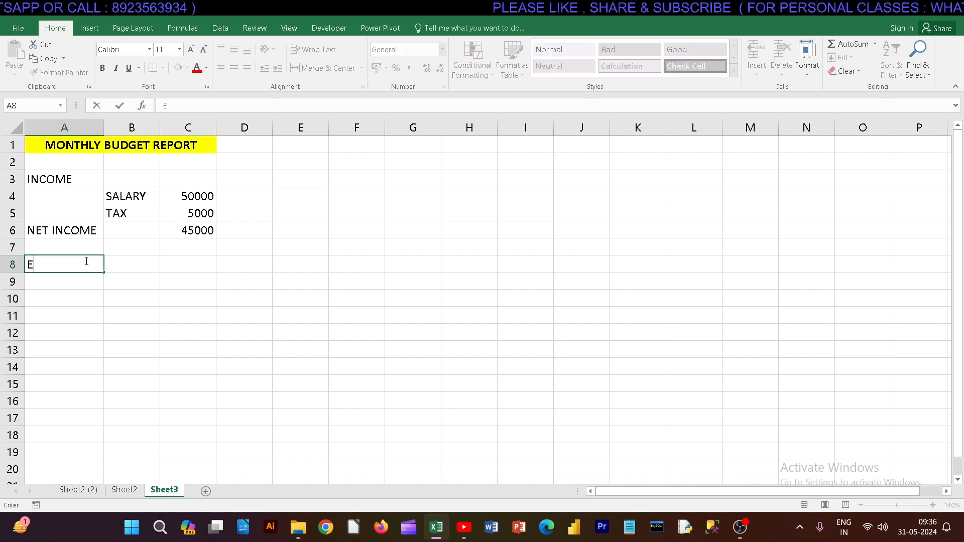
click(133, 277)
text(RENT)
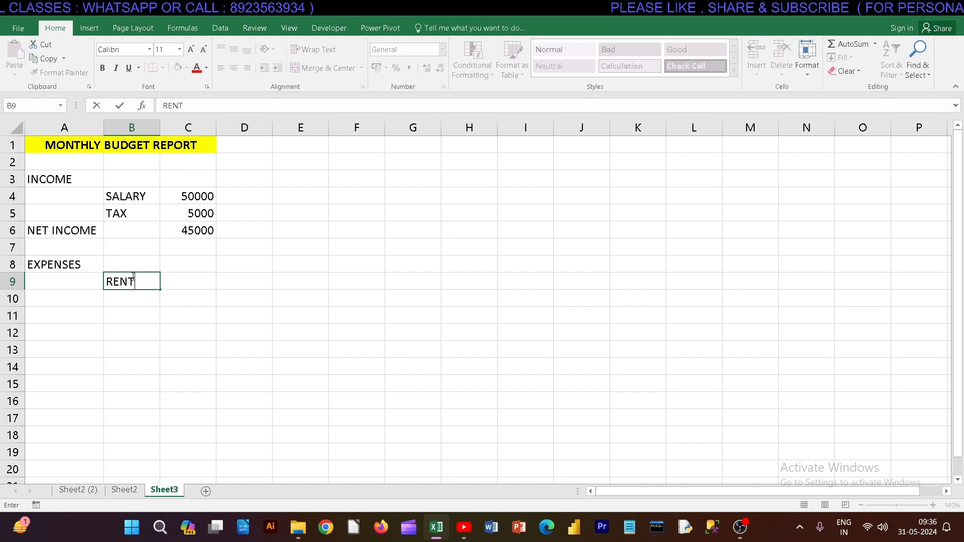
key(Return)
text(FOOD)
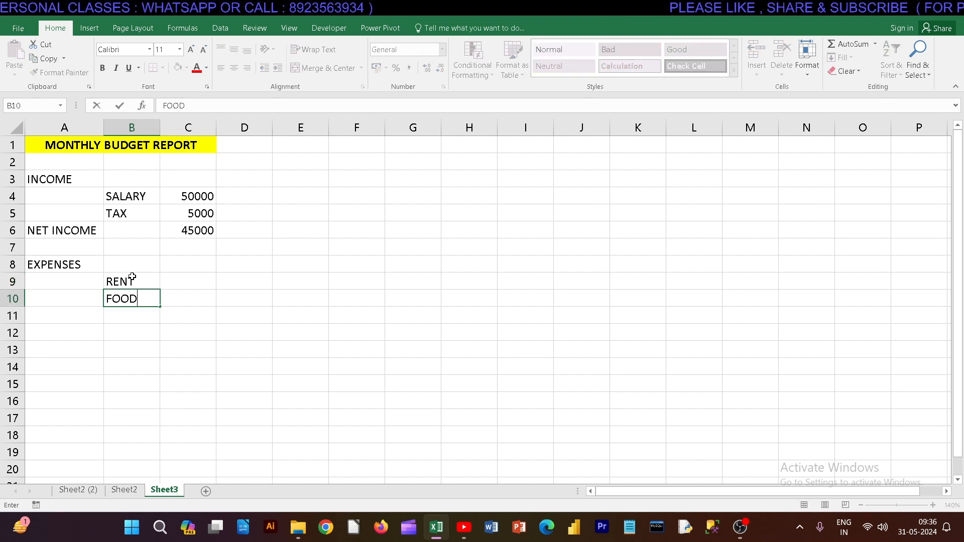
key(Return)
text(TRAVEL)
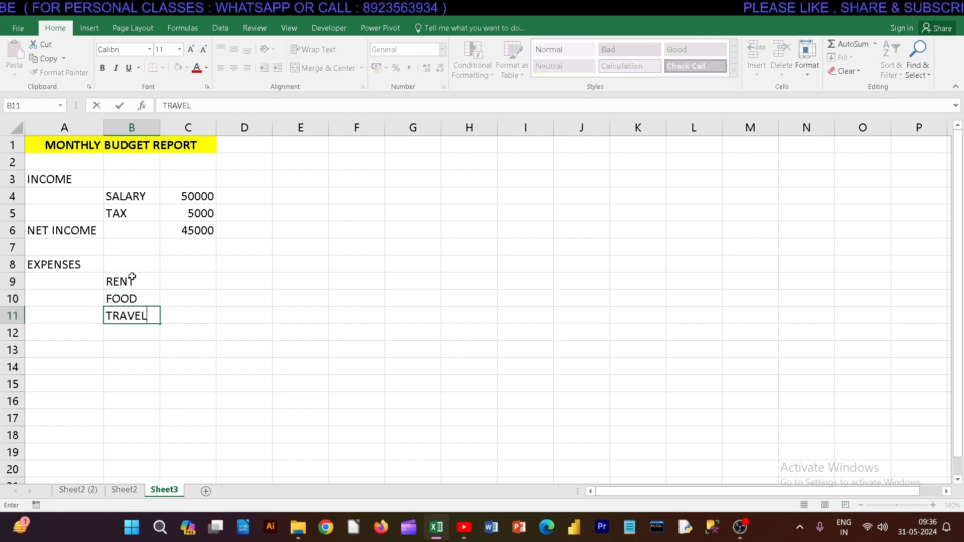
key(Return)
Step: Continue the expense labels with INSURANCE, LOANS, MIS. and ITEM in cells B12 to B15
text(INSURANCE)
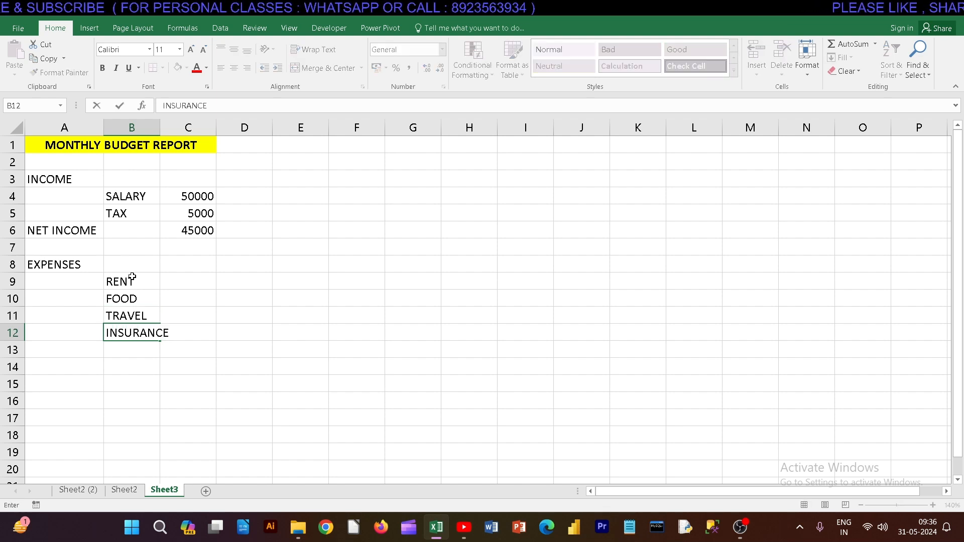
key(Return)
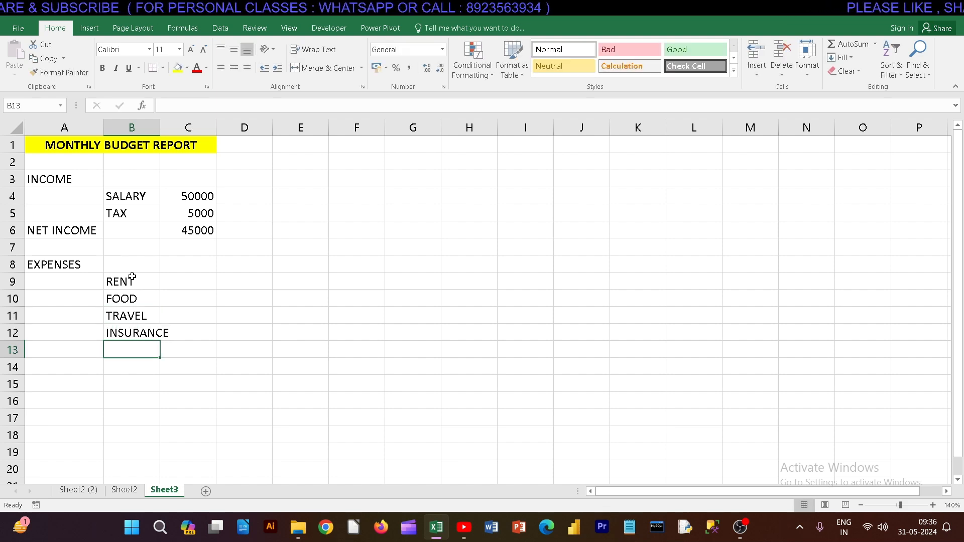
text(LOANS)
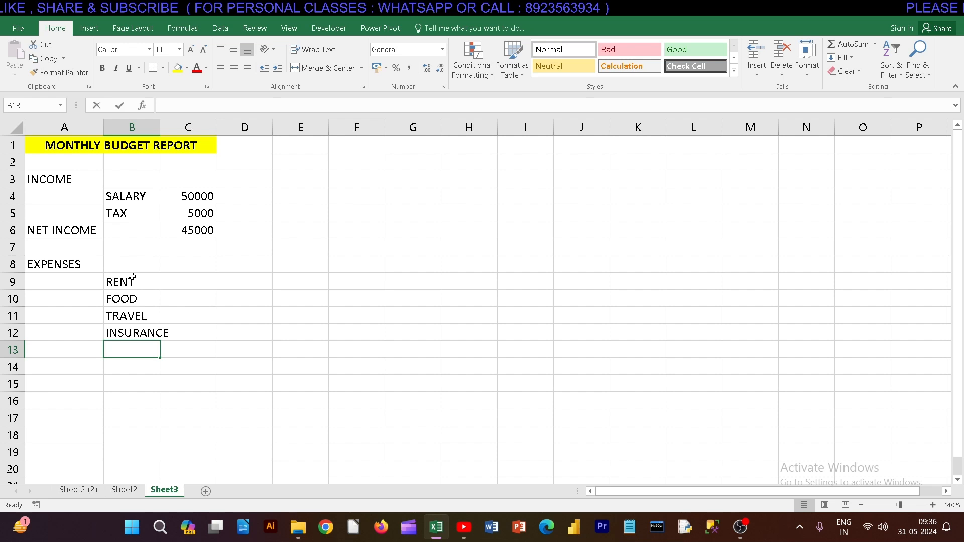
key(Return)
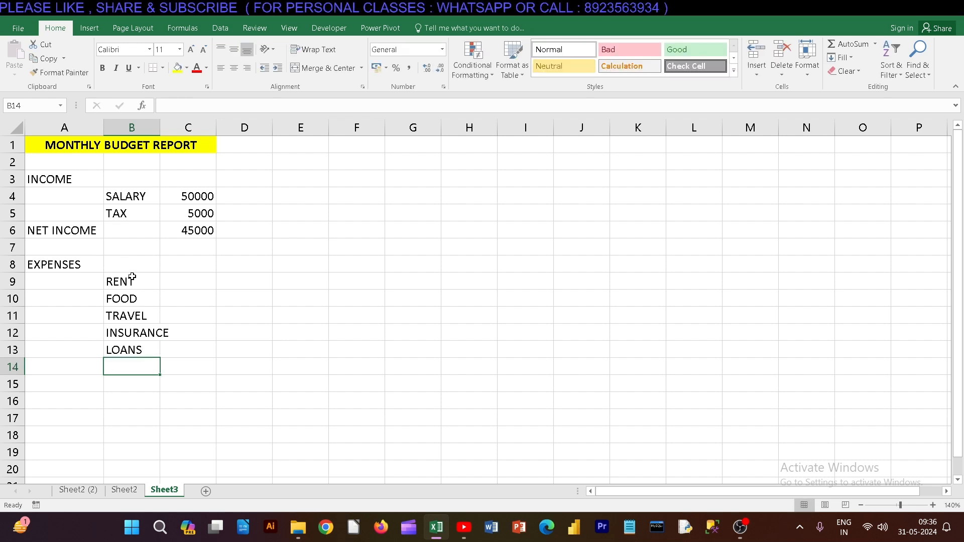
text(MIS.)
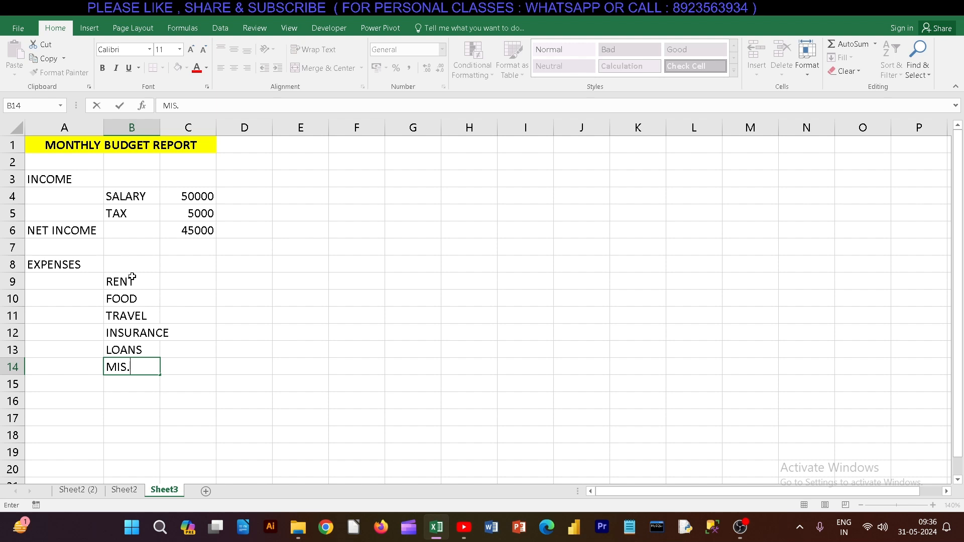
key(Return)
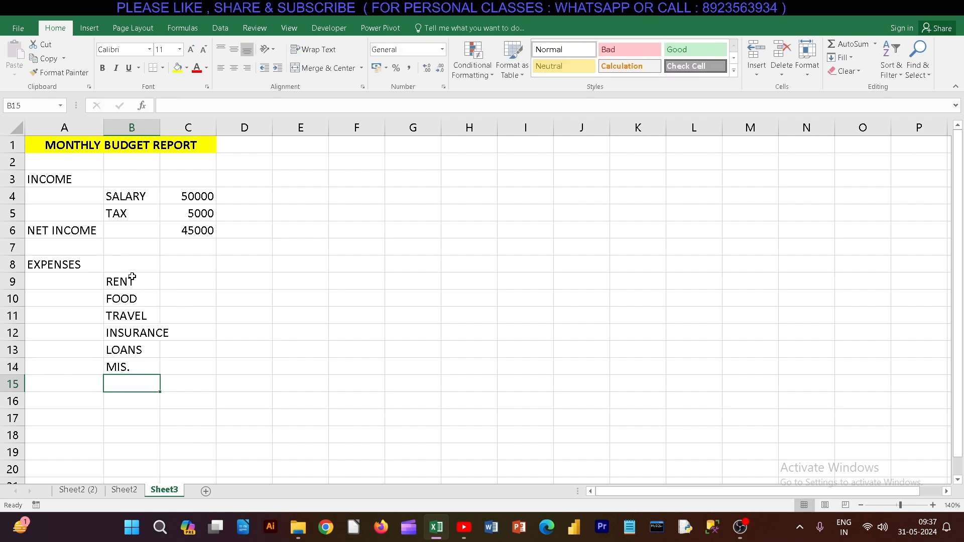
text(ITEM)
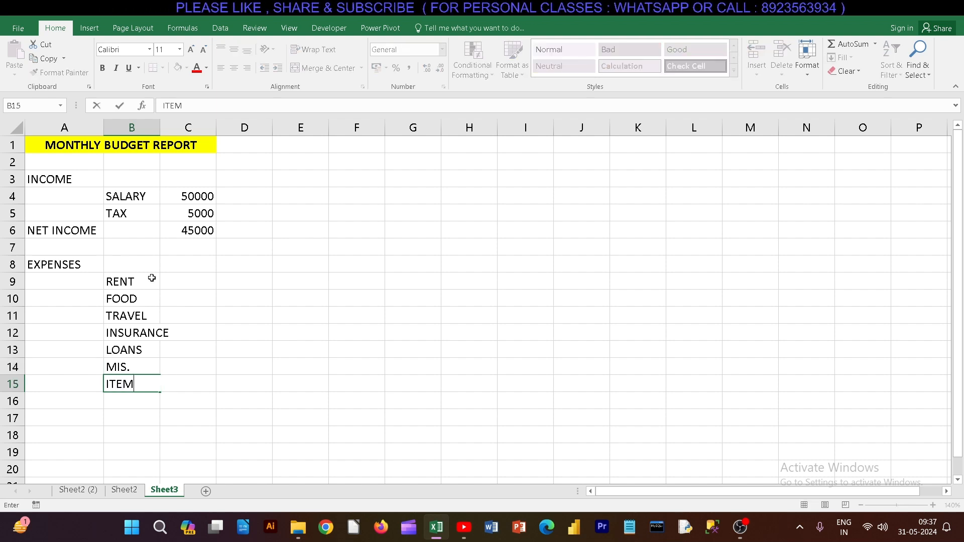
click(191, 405)
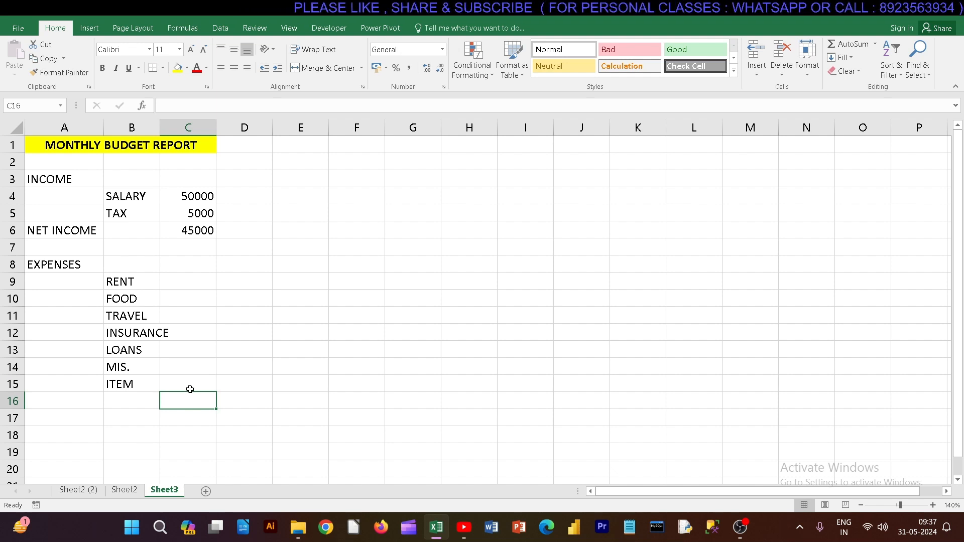
Step: Change the label in B15 to ITEMS and widen column B to fit the INSURANCE label
double_click(146, 384)
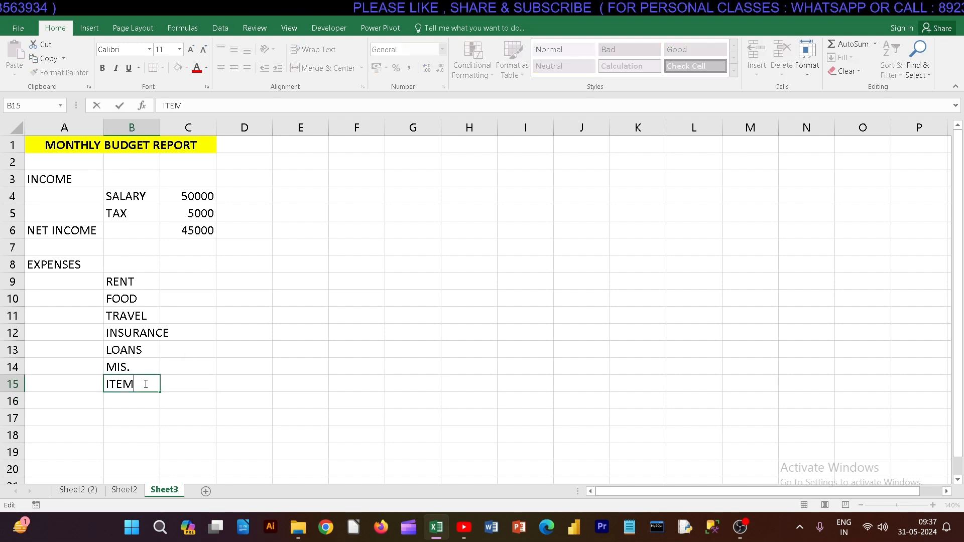
text(S)
click(186, 413)
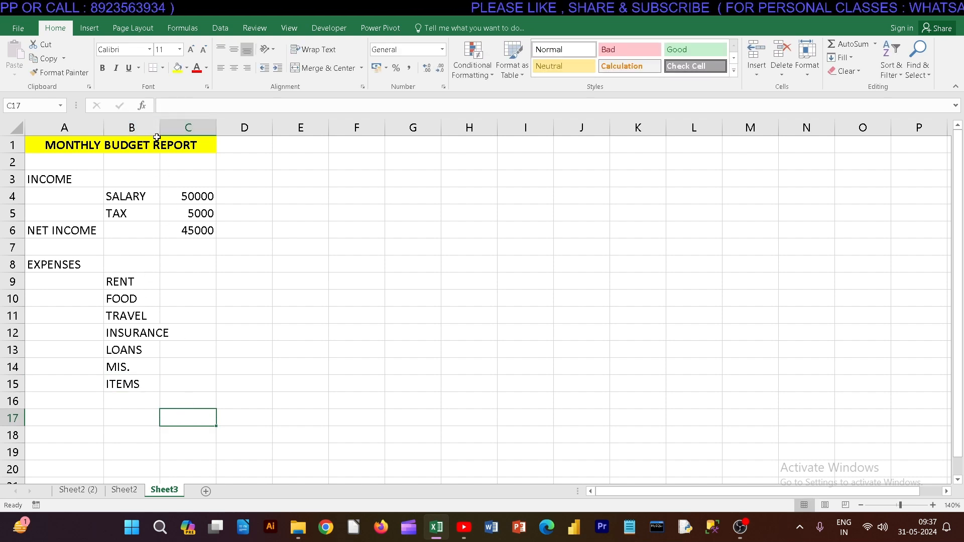
drag(160, 133, 174, 134)
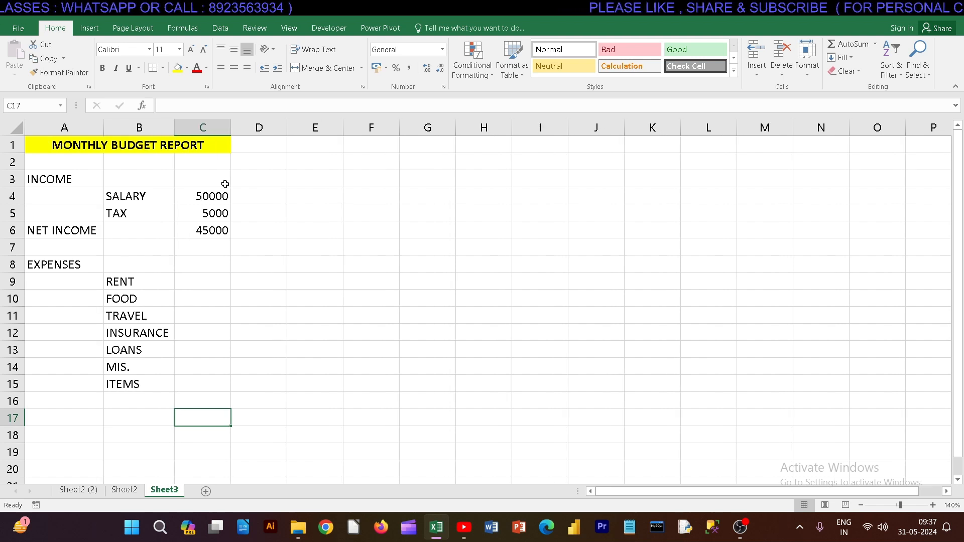
Step: Enter a rent expense of 6000 in C9
click(199, 279)
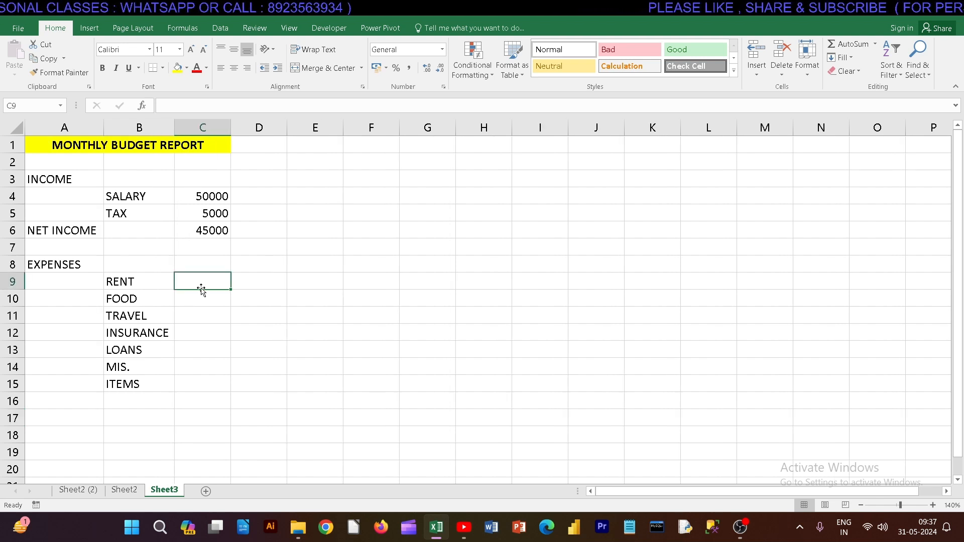
text(6000)
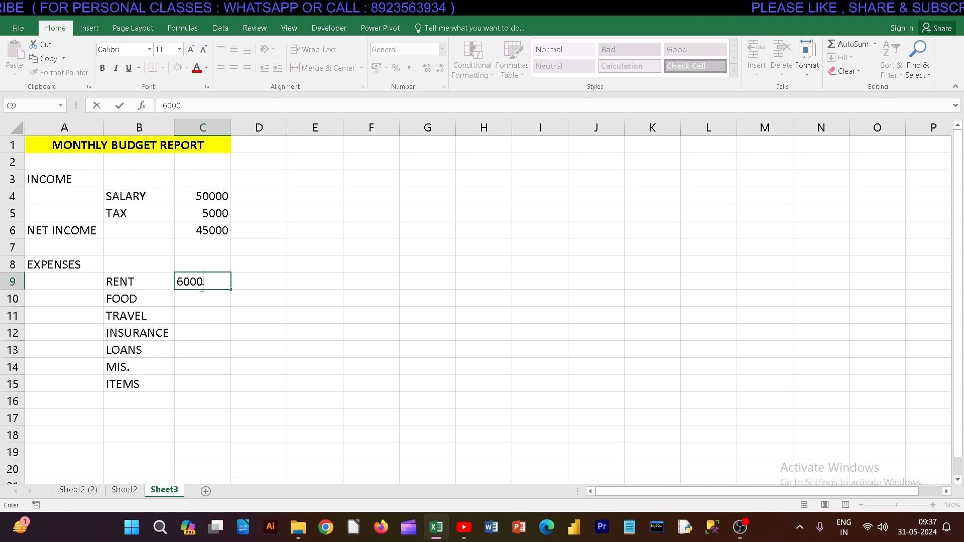
key(Return)
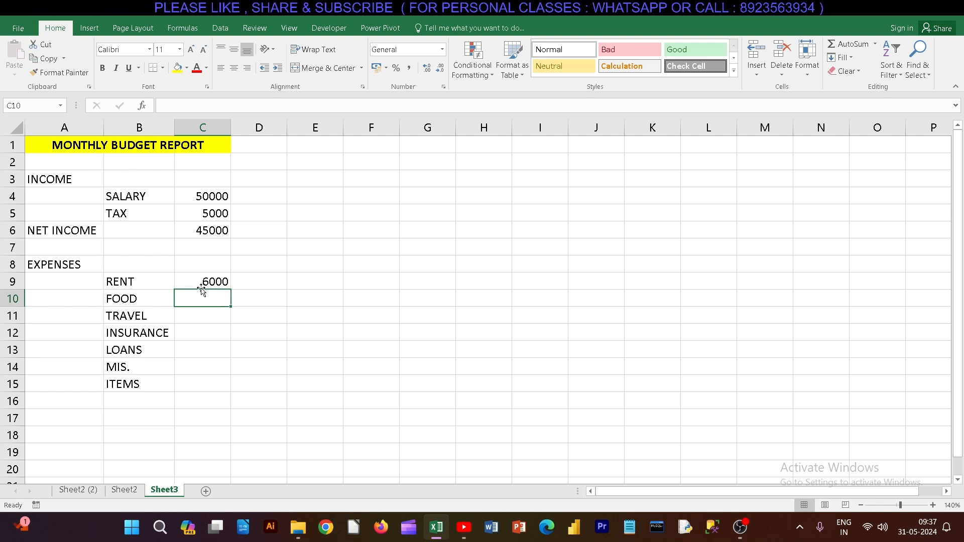
click(201, 288)
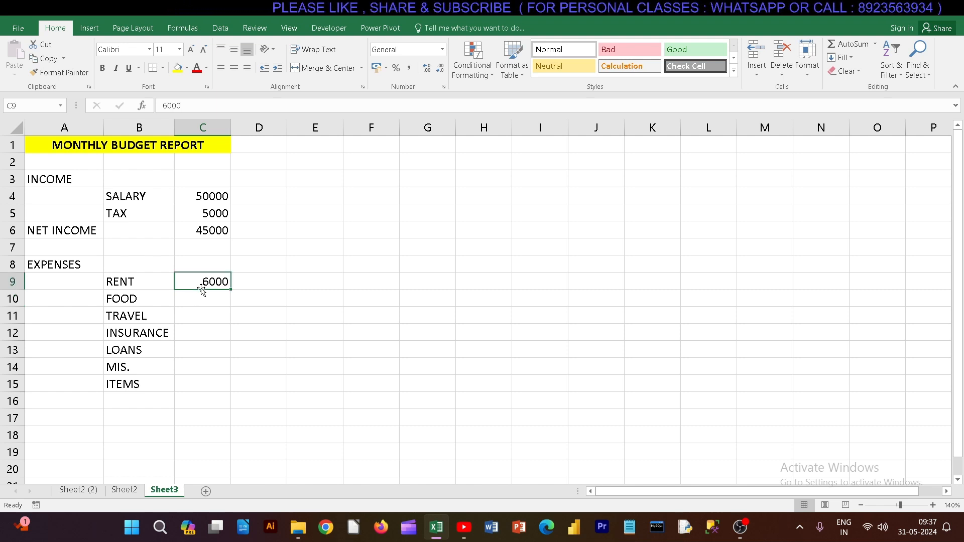
key(Left)
key(Down)
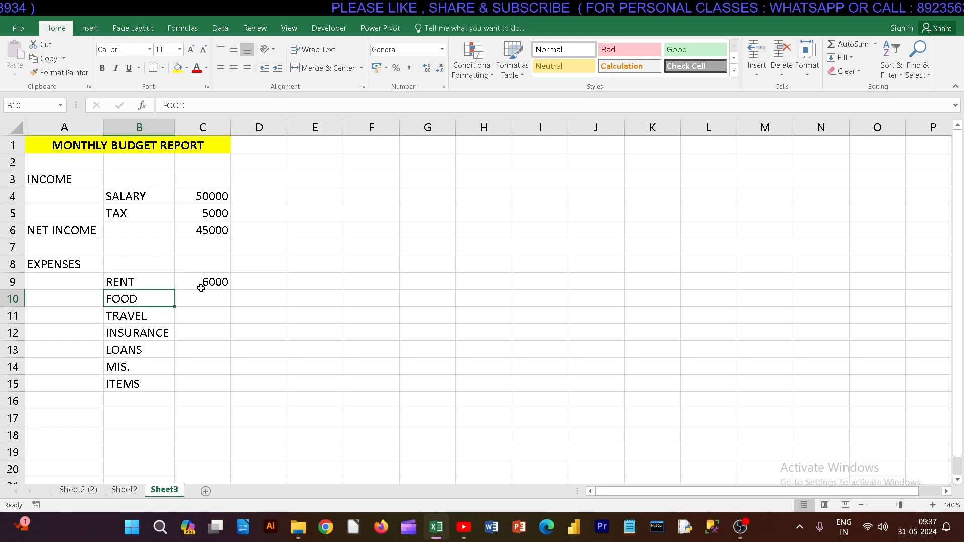
key(Up)
key(Down)
key(Down)
key(Down)
key(Down)
key(Down)
key(Down)
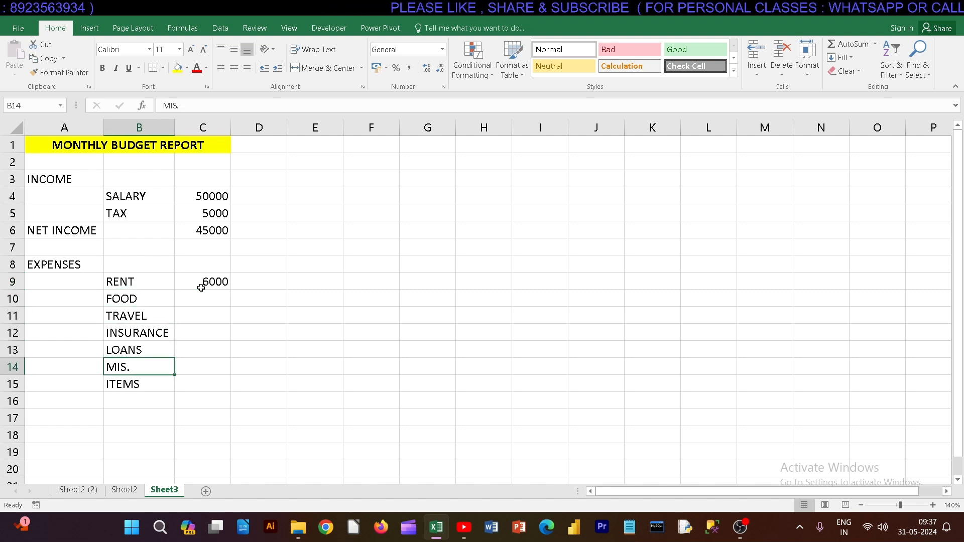
key(Right)
key(Up)
key(Up)
key(Up)
key(Up)
key(Up)
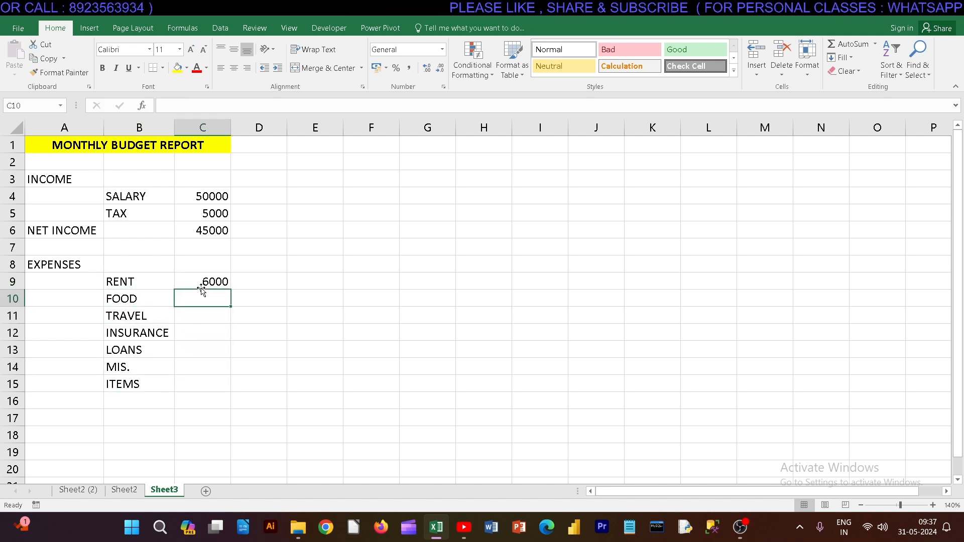
Step: Enter the expense amounts 7000 for food, 4000 for travel and 4000 for insurance in C10 to C12
text(7000)
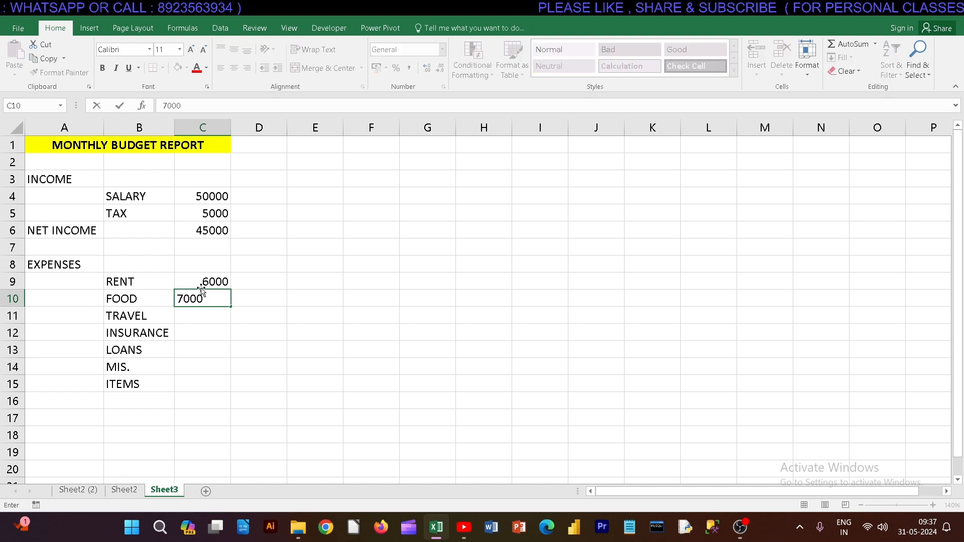
key(Return)
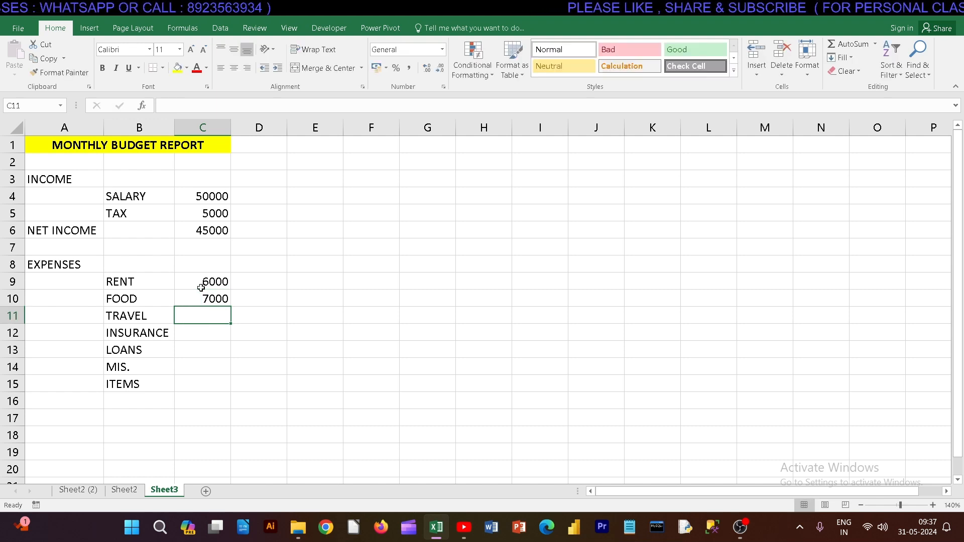
text(4000)
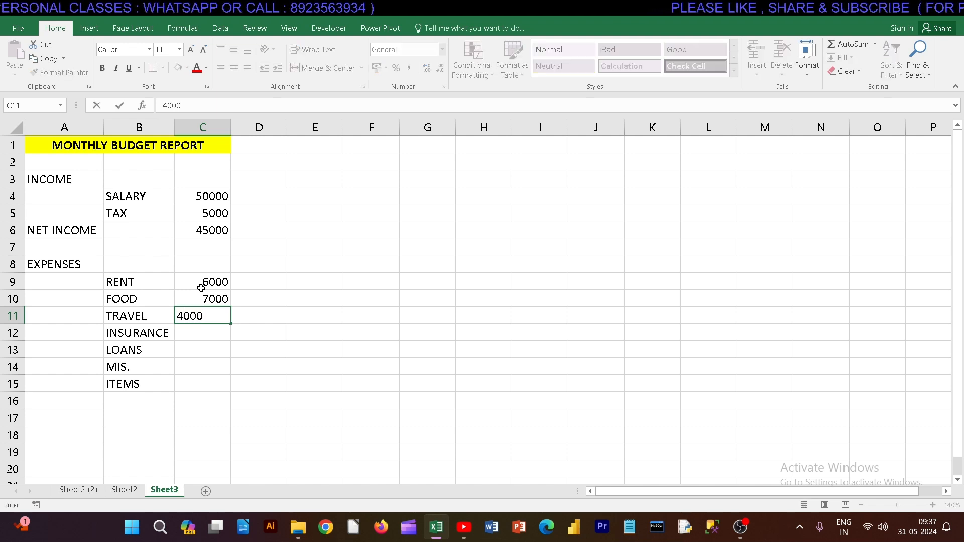
key(Return)
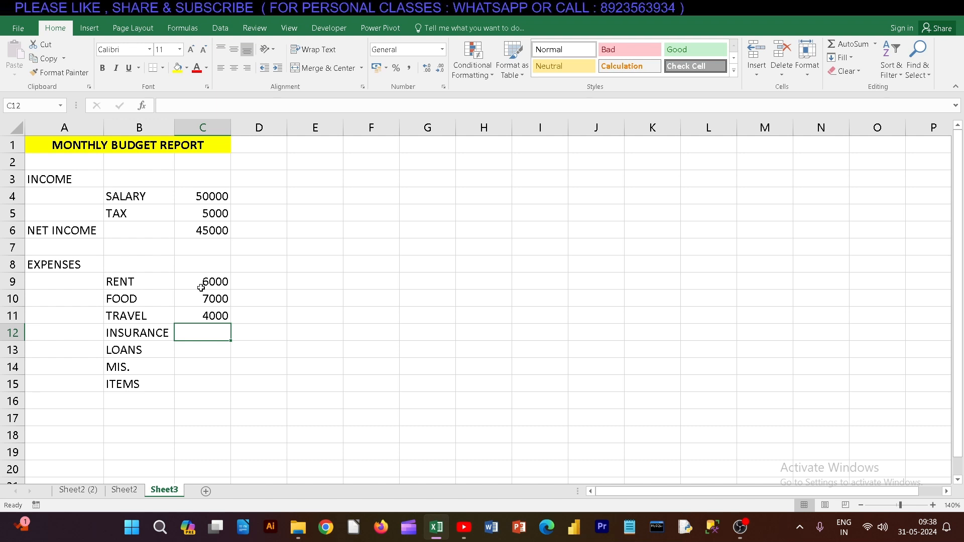
text(4000)
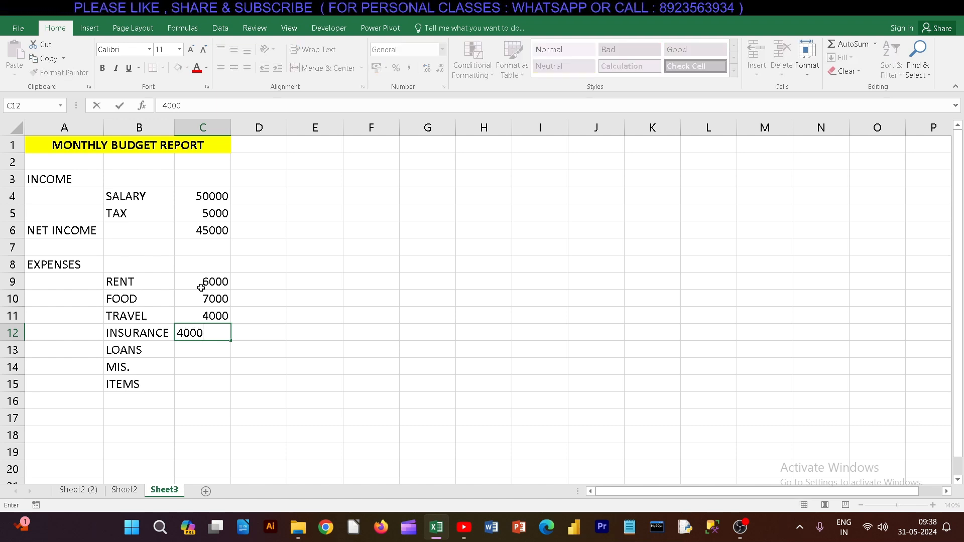
key(Return)
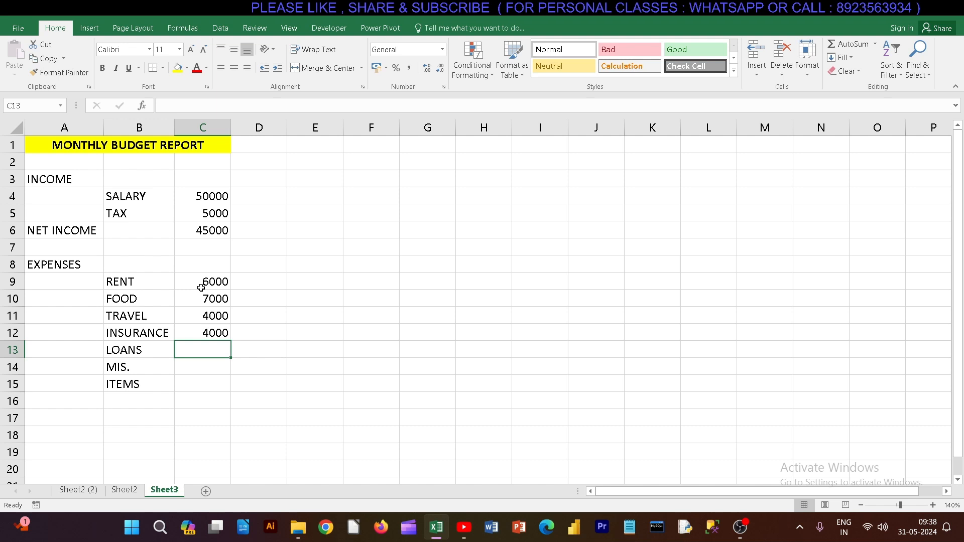
Step: Enter 8000 for loans, 2500 for MIS. and 2500 for items in C13 to C15
text(800)
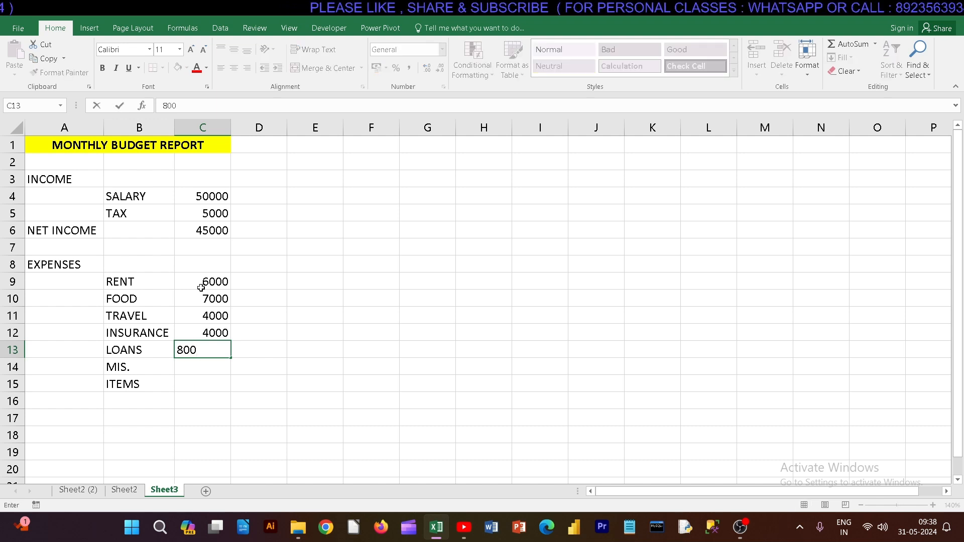
text(0)
key(Return)
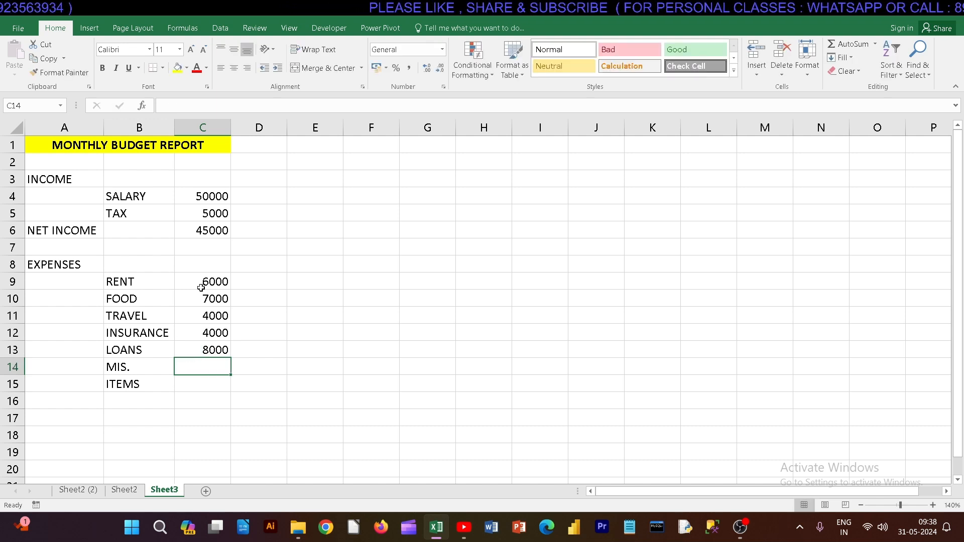
text(2500)
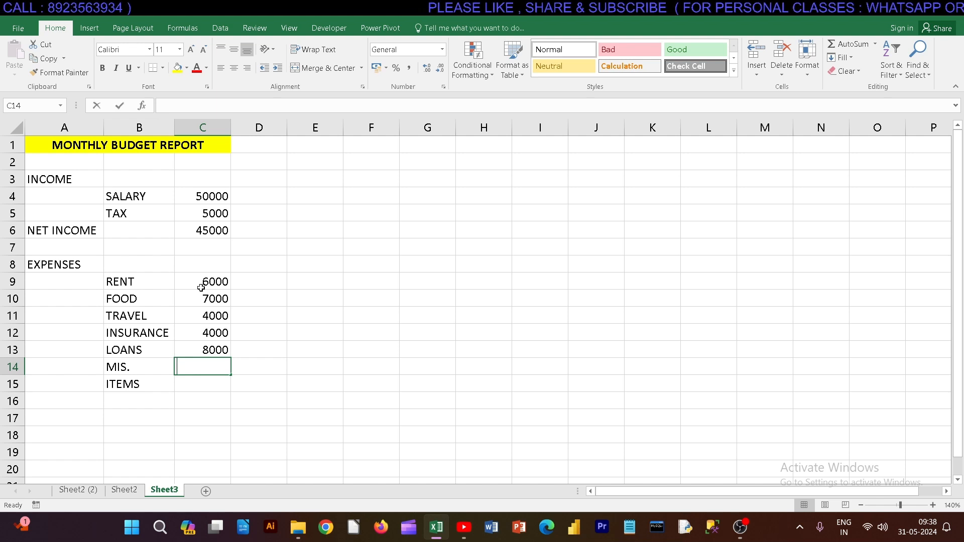
key(Return)
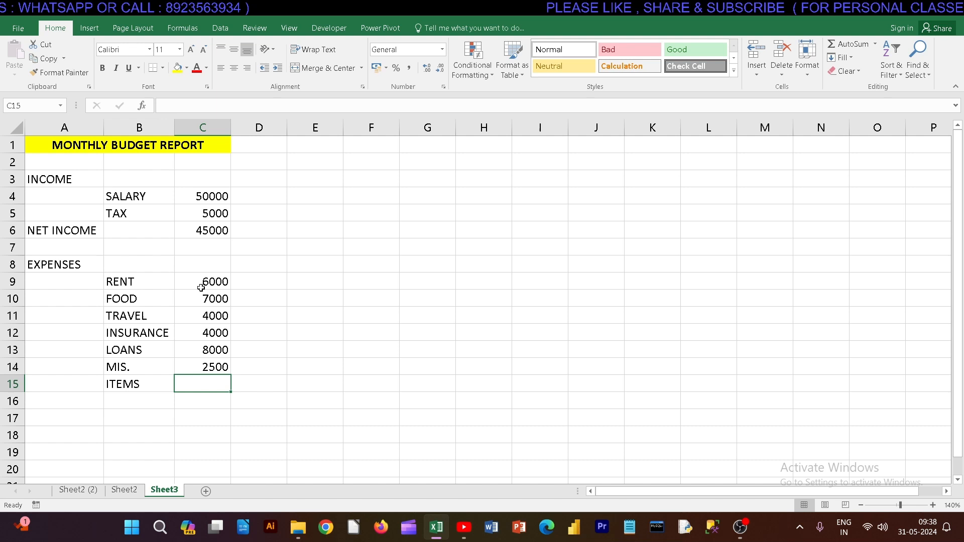
text(2500)
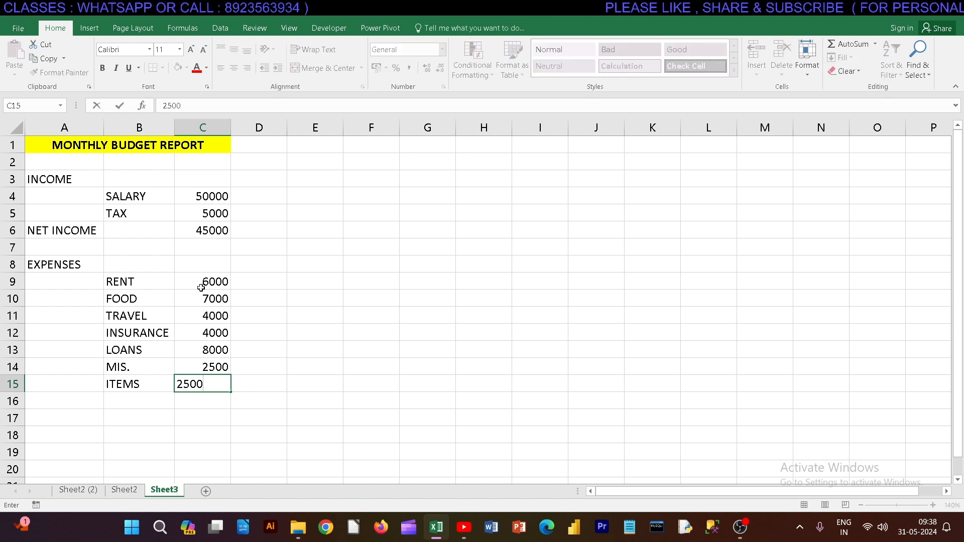
key(Return)
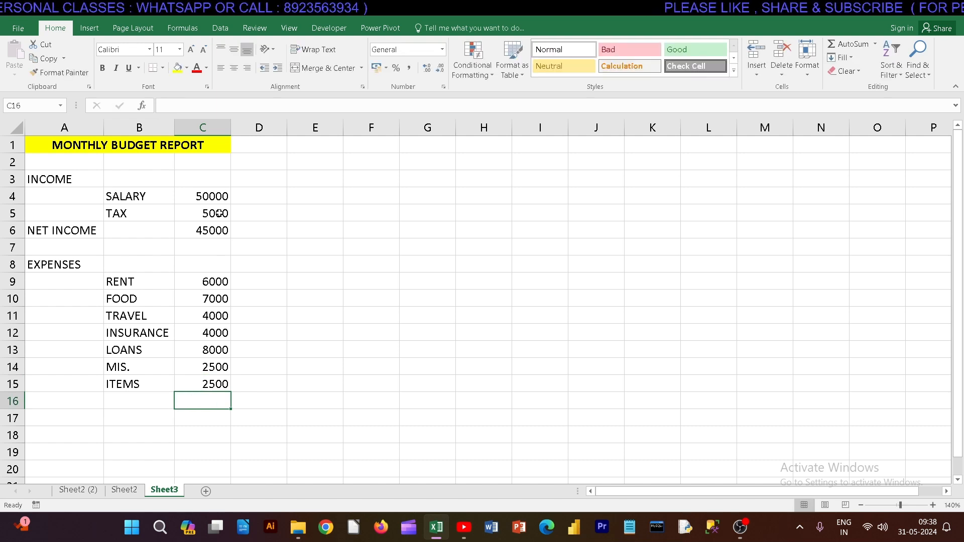
Step: Apply the ₹ English (India) accounting format to the income amounts in C4:C6, and select the expense amounts in C9:C15
drag(215, 197, 211, 230)
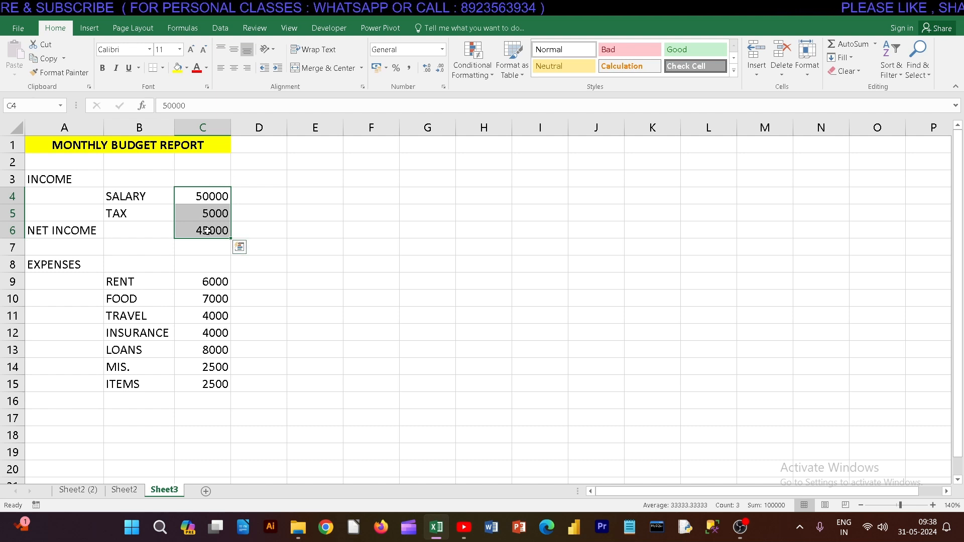
click(387, 72)
click(401, 82)
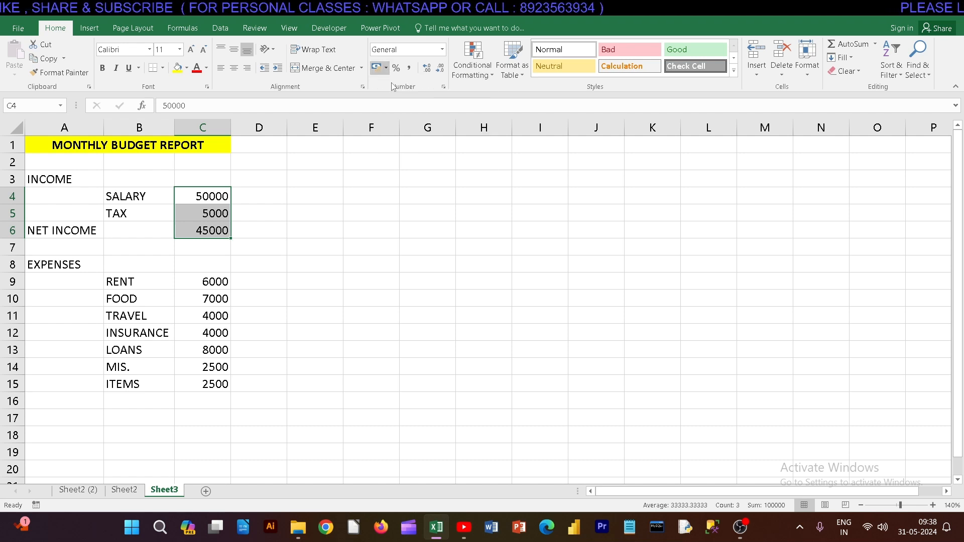
drag(232, 284, 229, 384)
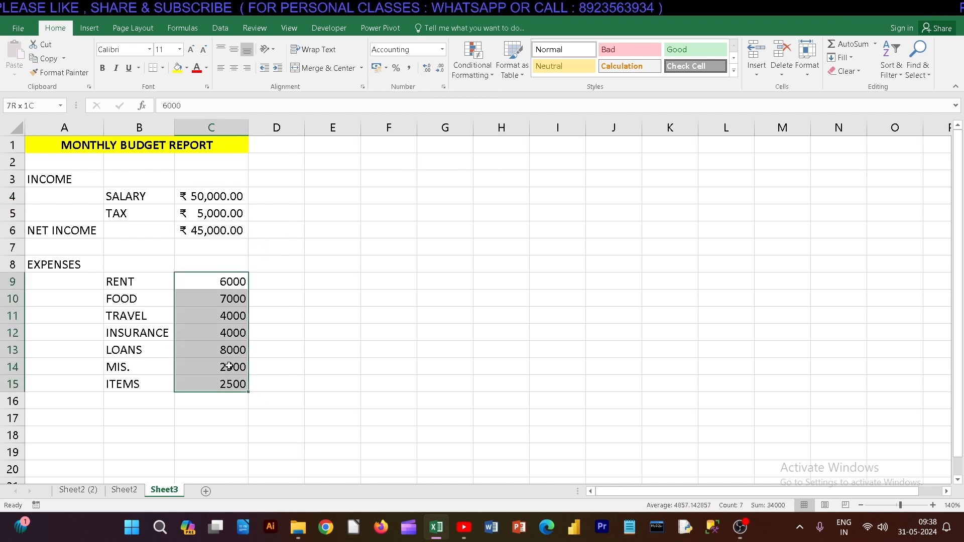
click(386, 71)
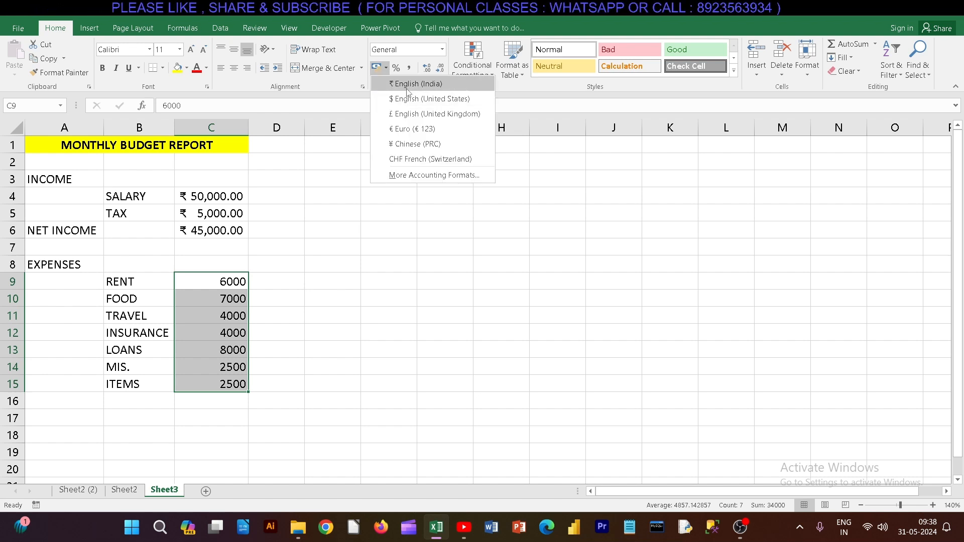
click(414, 175)
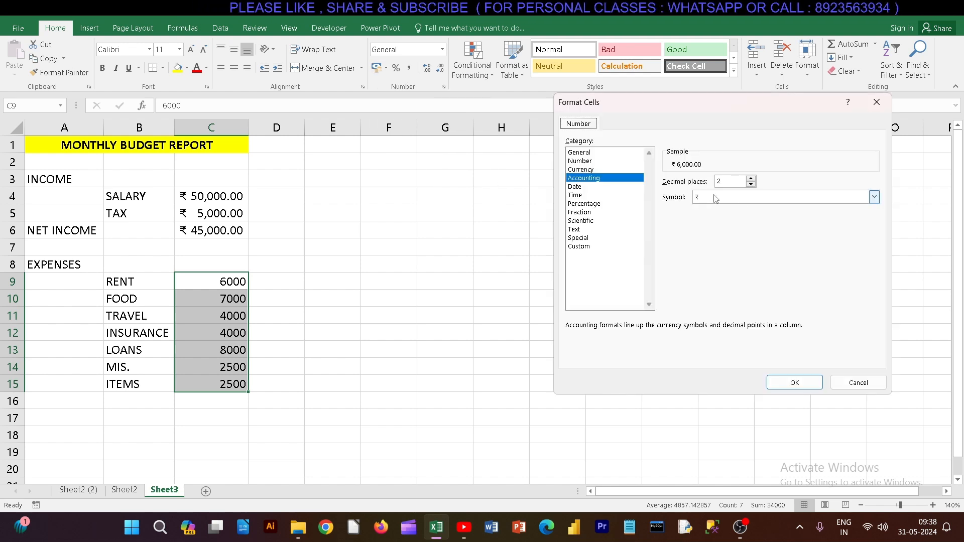
click(875, 198)
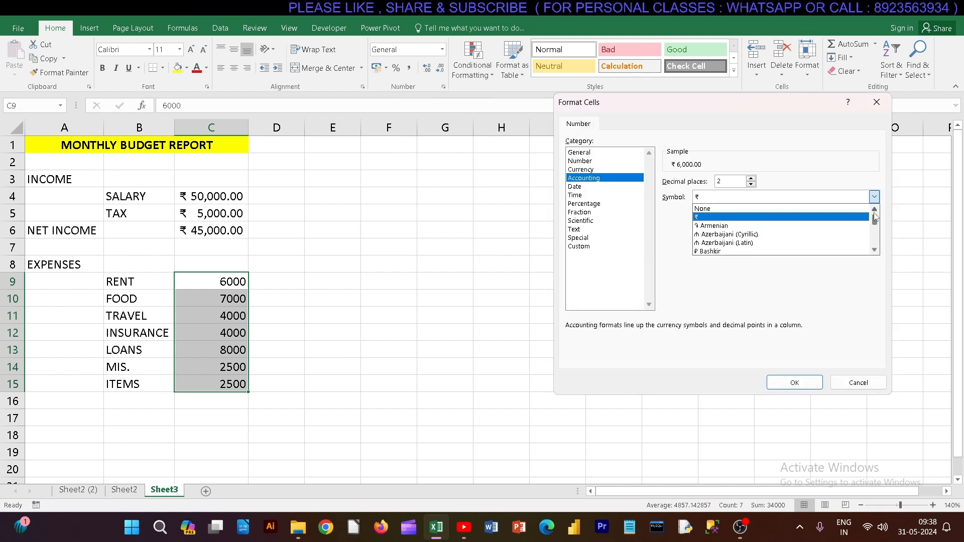
mouse_move(875, 220)
mouse_down()
mouse_move(875, 237)
mouse_move(875, 211)
mouse_up()
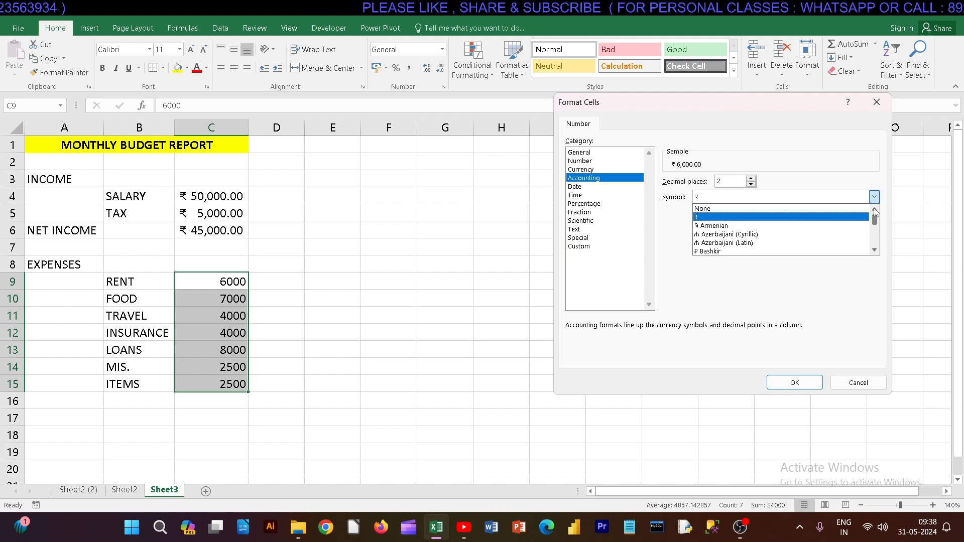
click(858, 383)
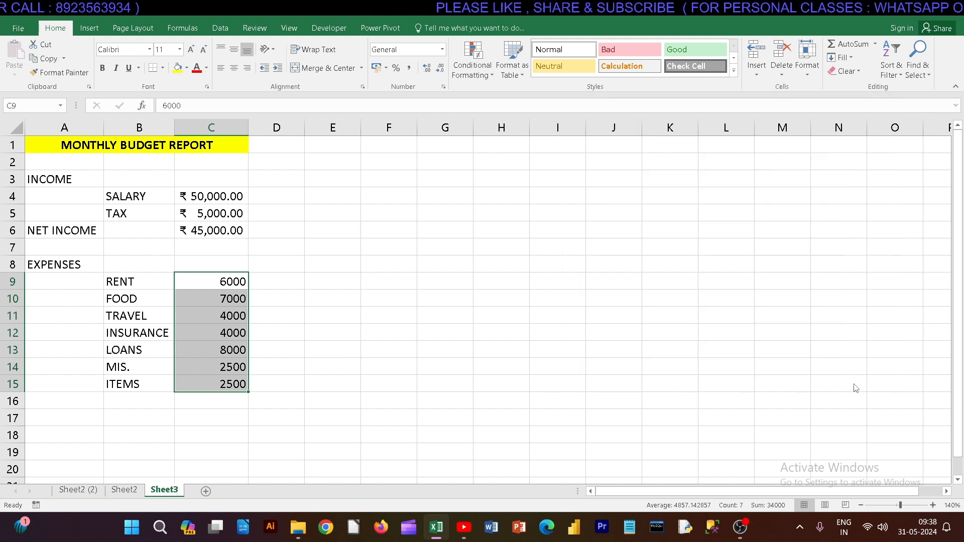
click(386, 68)
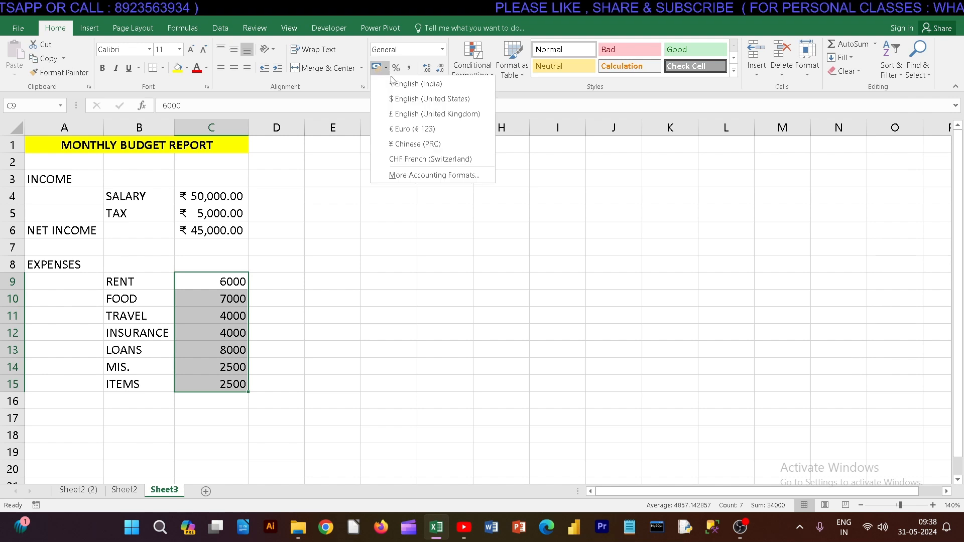
click(437, 175)
click(858, 382)
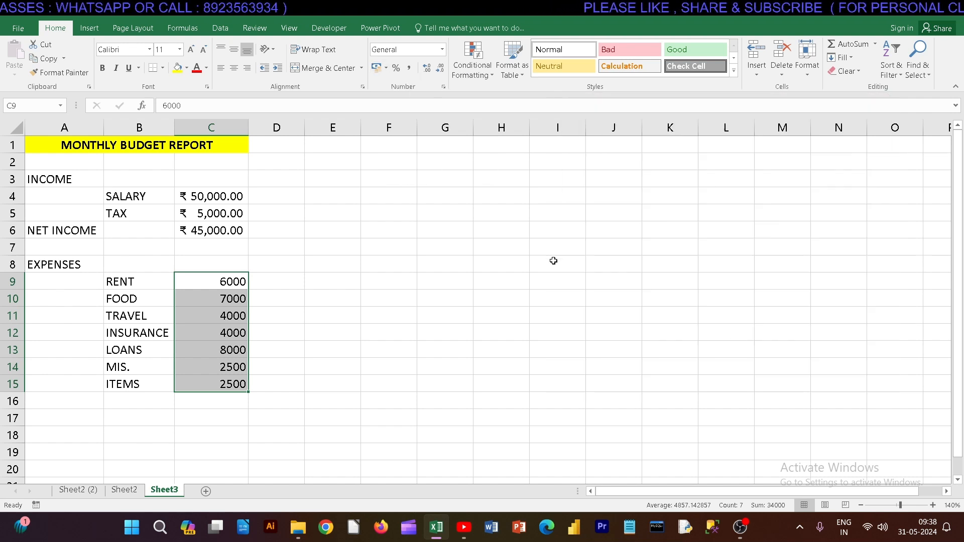
Step: Apply the ₹ English (India) accounting format to the selected expense amounts in C9:C15
click(386, 69)
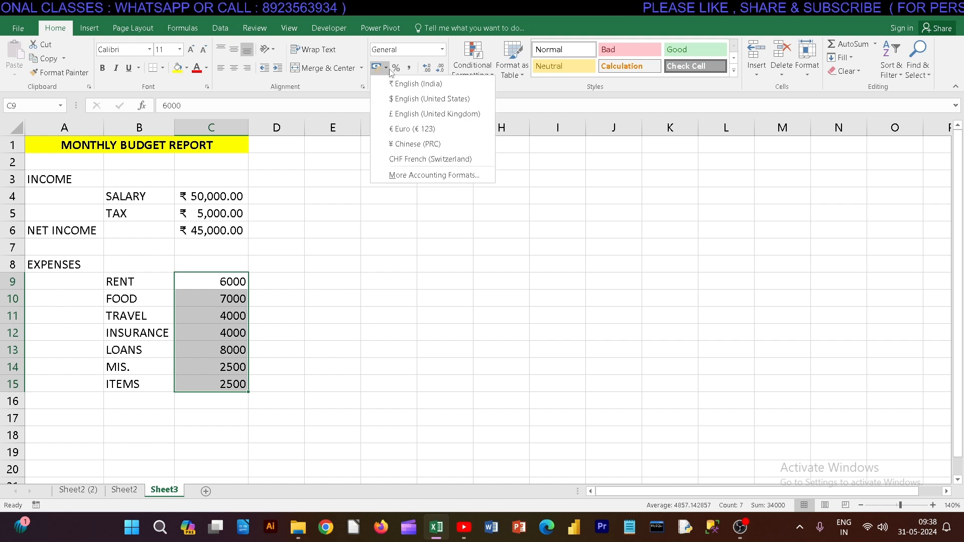
click(395, 85)
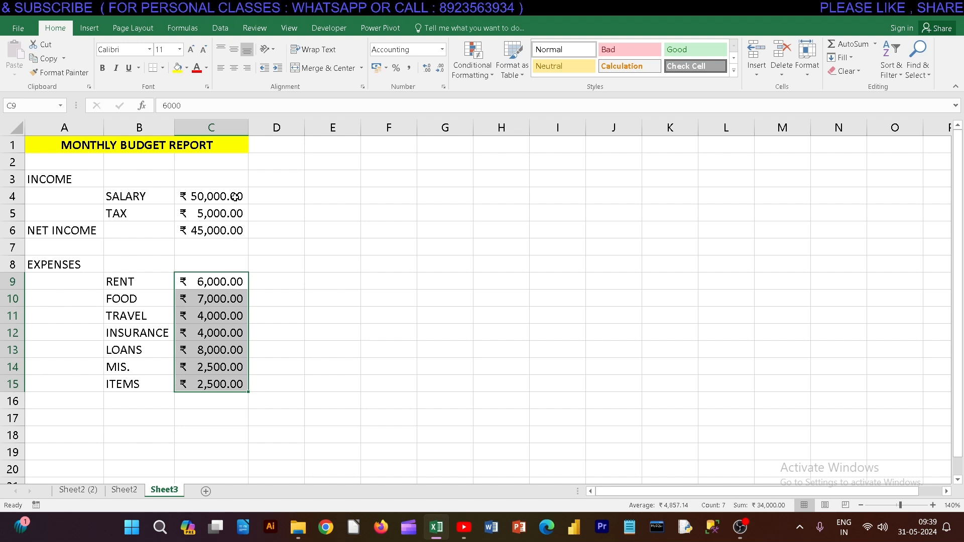
Step: Remove both decimal places from the income amounts in C4:C6
drag(235, 198, 234, 227)
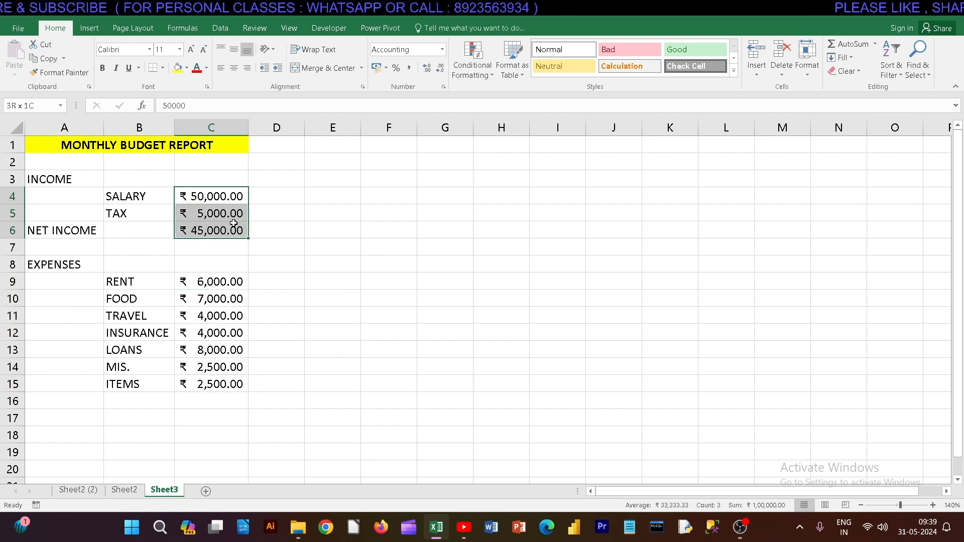
click(440, 74)
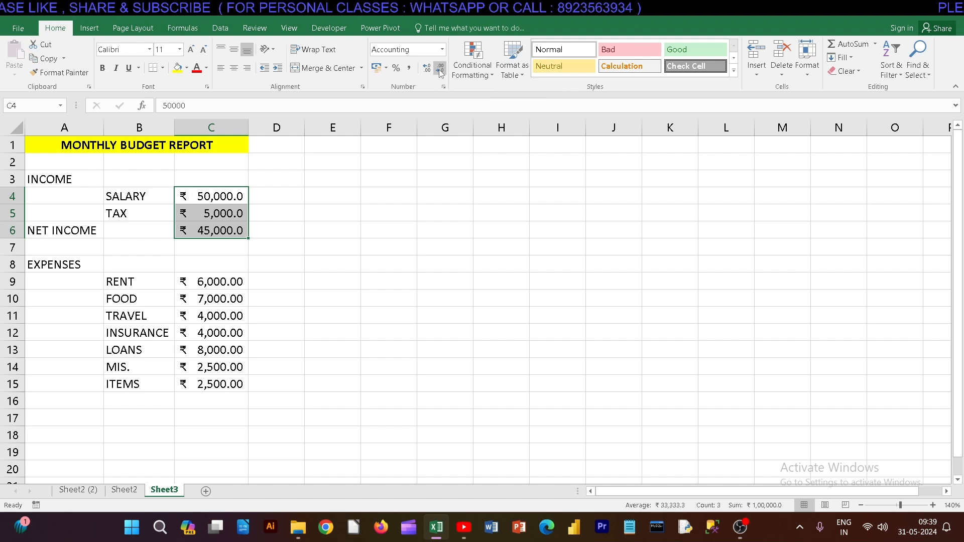
click(441, 73)
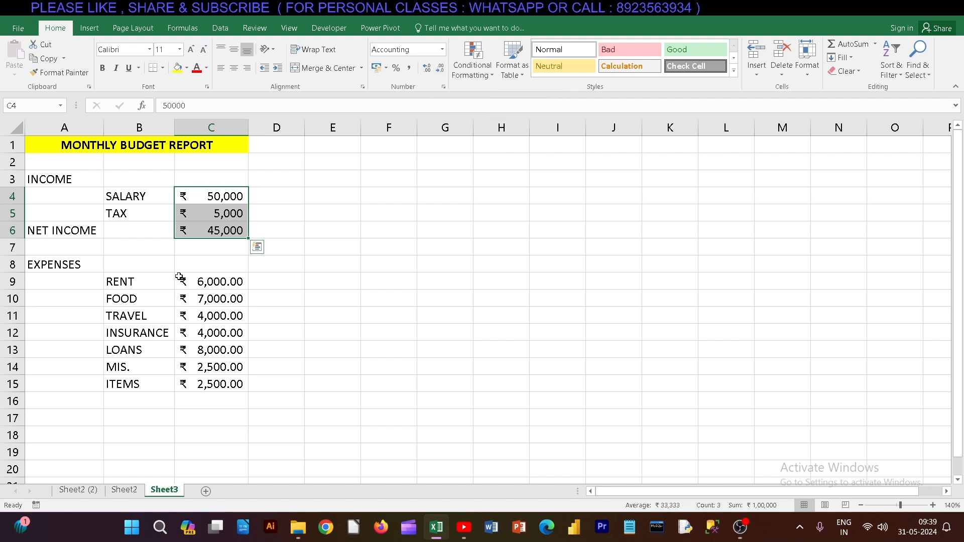
Step: Remove both decimal places from the expense amounts in C9:C15
drag(202, 280, 225, 377)
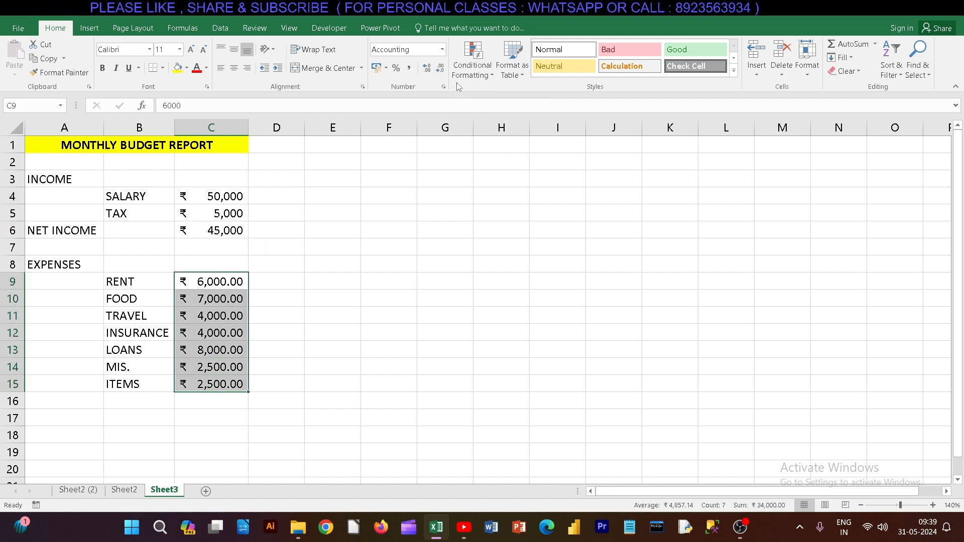
click(438, 73)
click(438, 74)
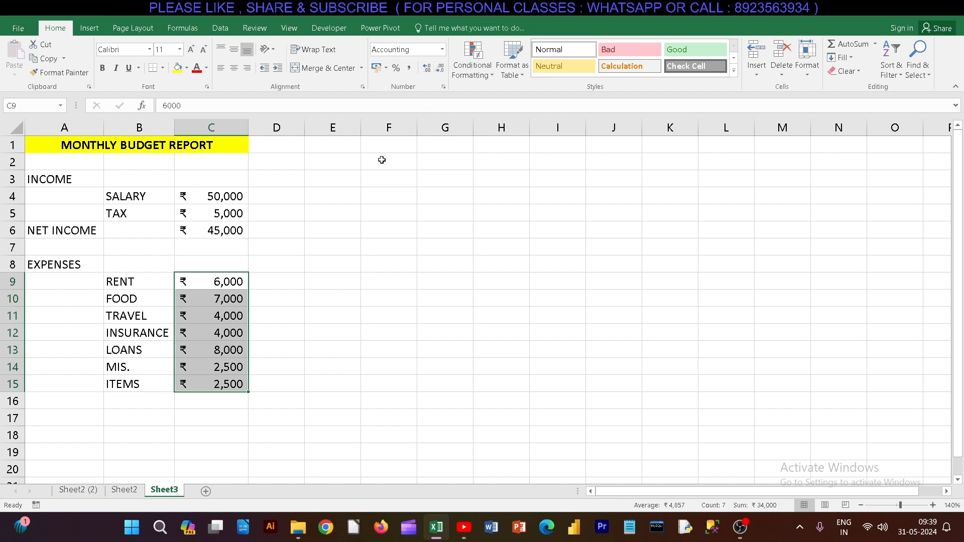
click(276, 369)
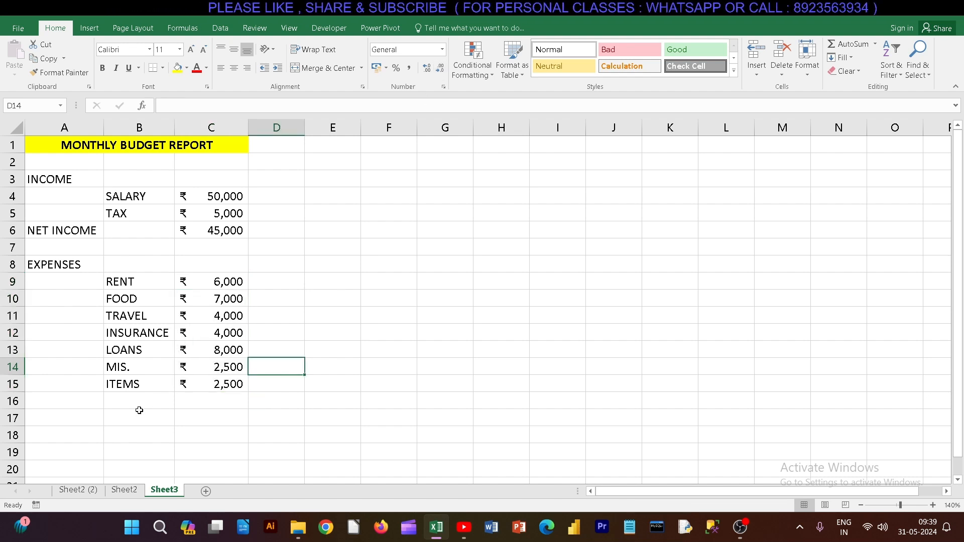
Step: Enter the label TOTAL EXPENSES in A16 and widen column A to fit it
click(73, 401)
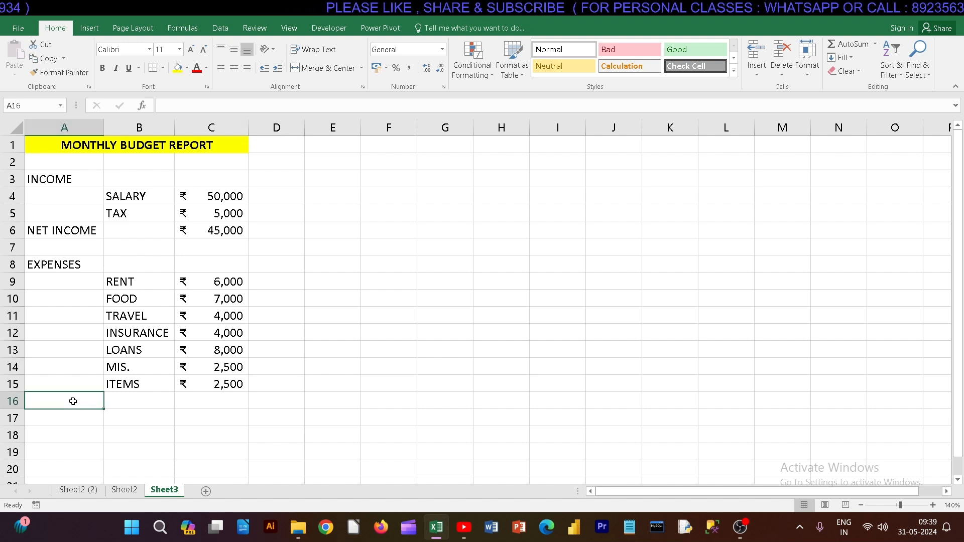
text(TOTAL EXPENSES)
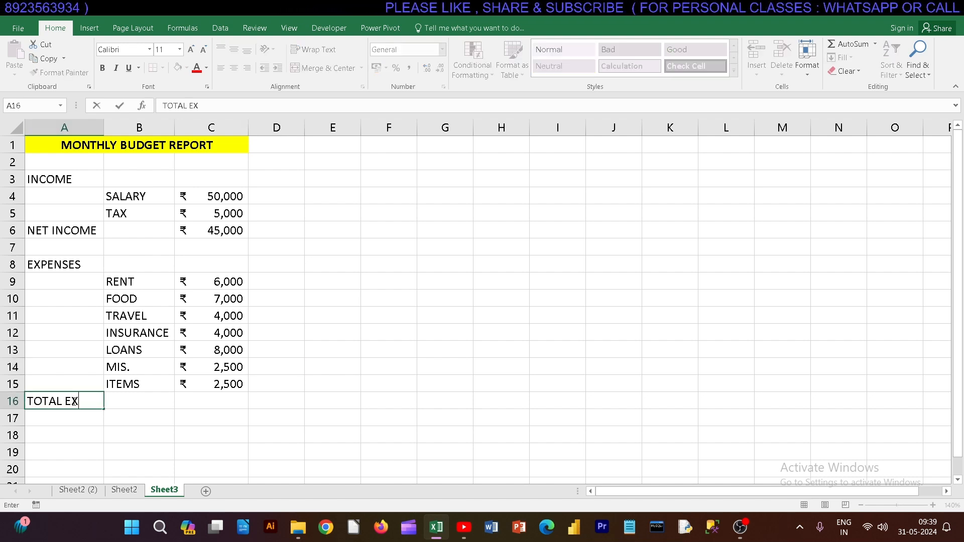
click(132, 431)
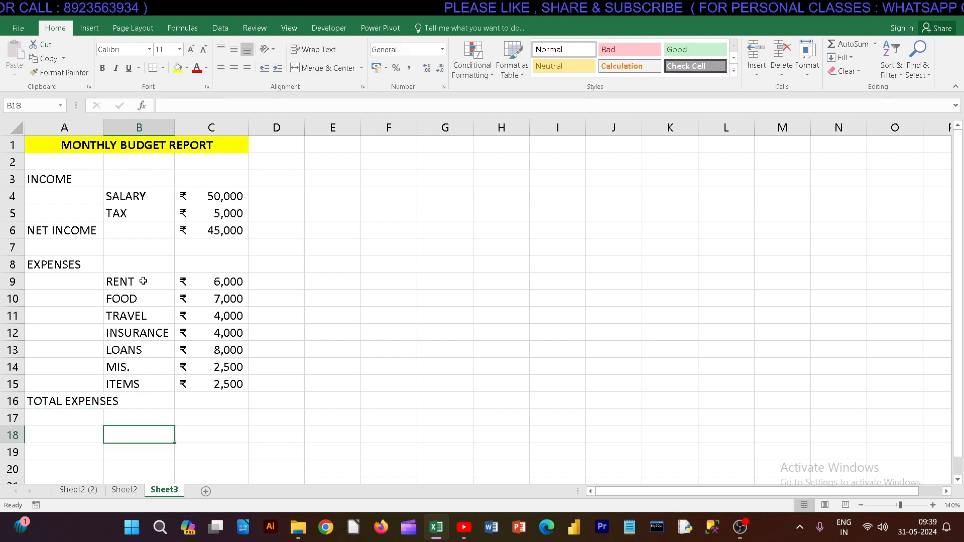
drag(104, 130, 124, 132)
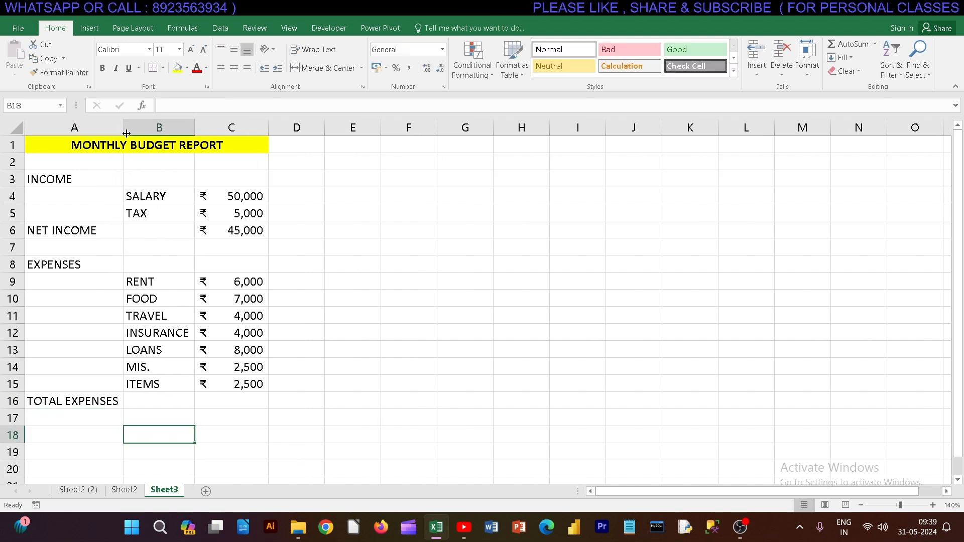
Step: Calculate the total expenses in C16 with the formula =SUM(C9:C15)
click(241, 401)
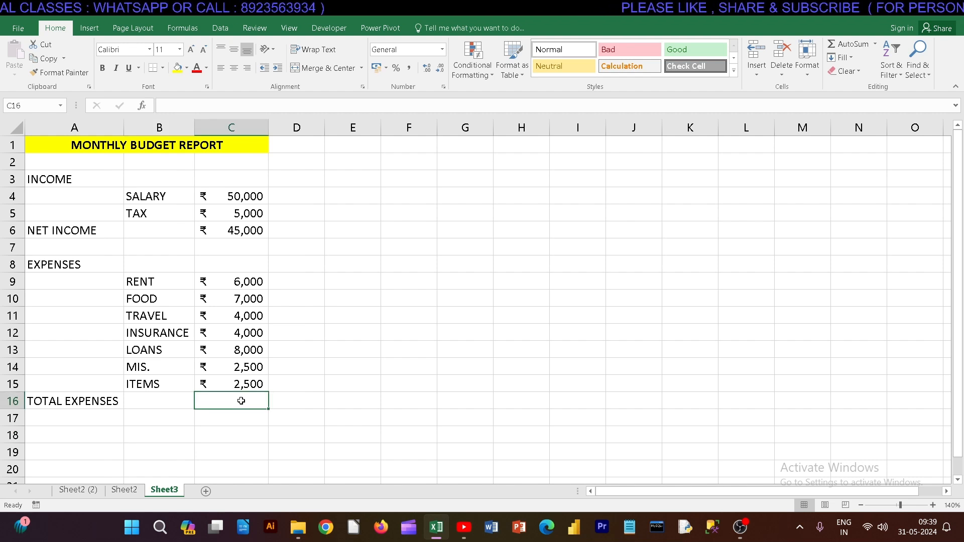
text(=)
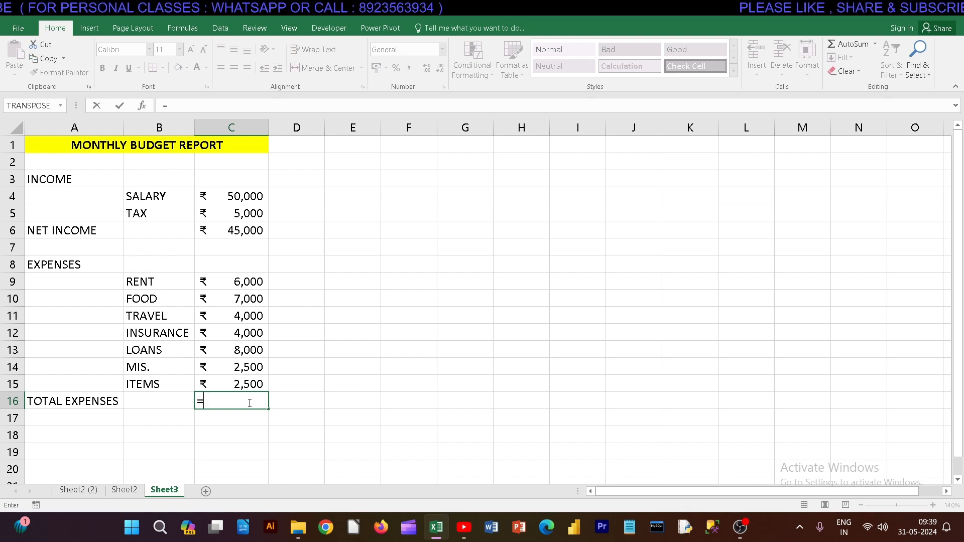
text(SUM()
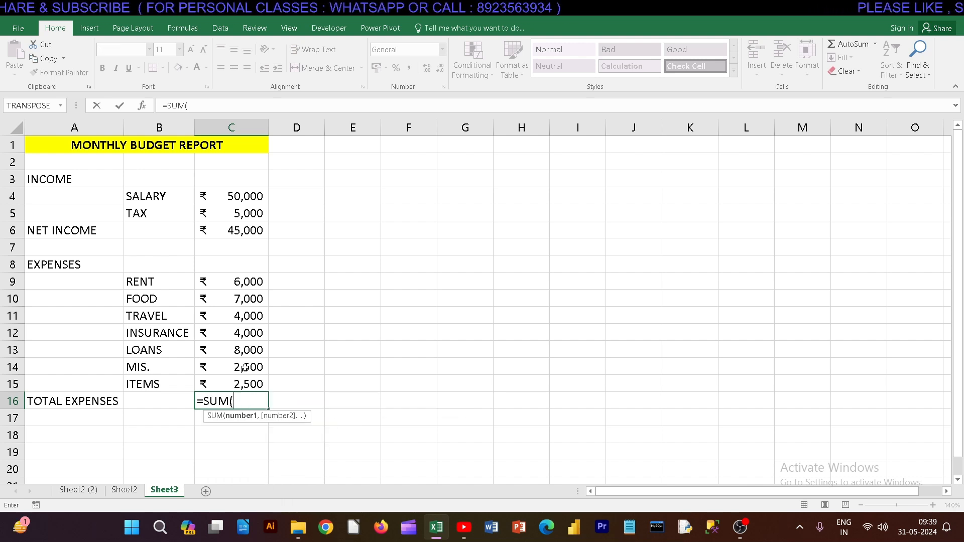
drag(234, 283, 230, 379)
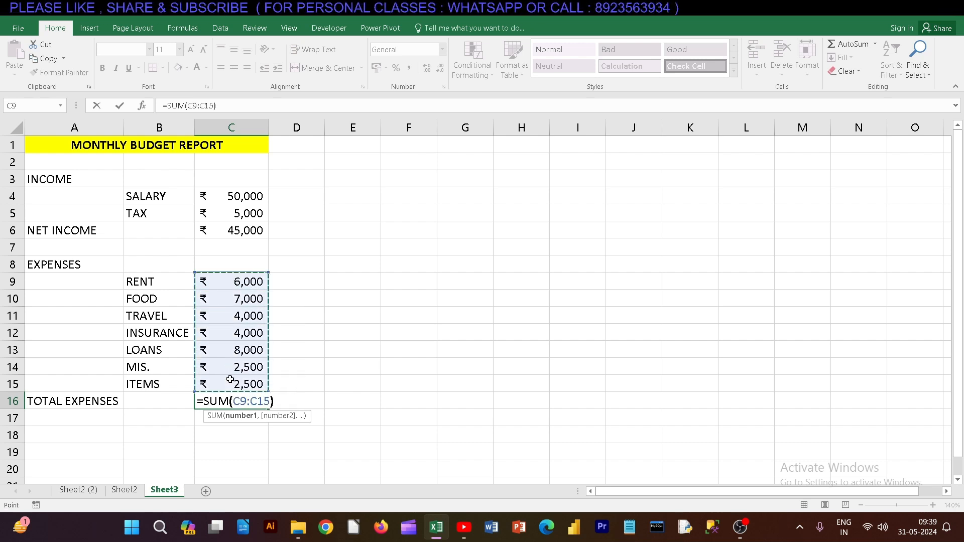
text())
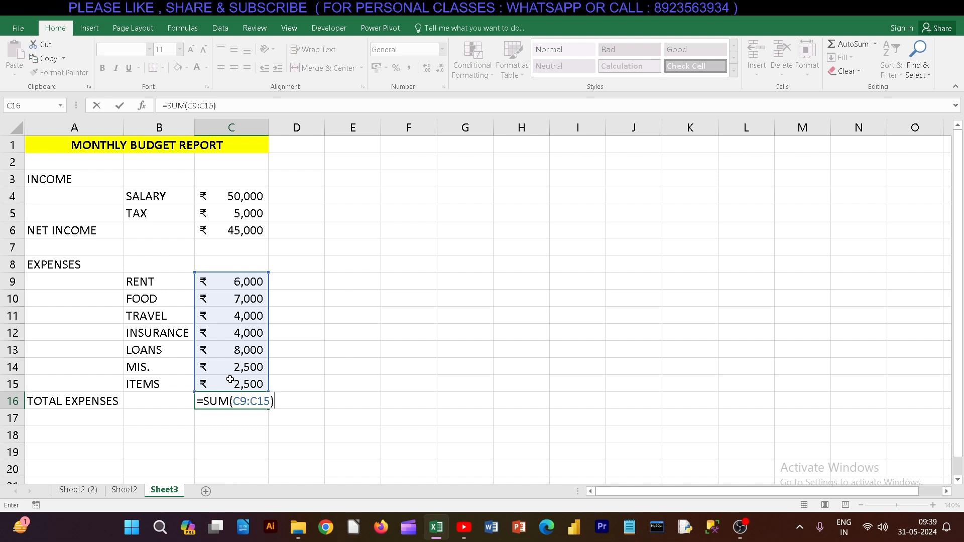
key(Return)
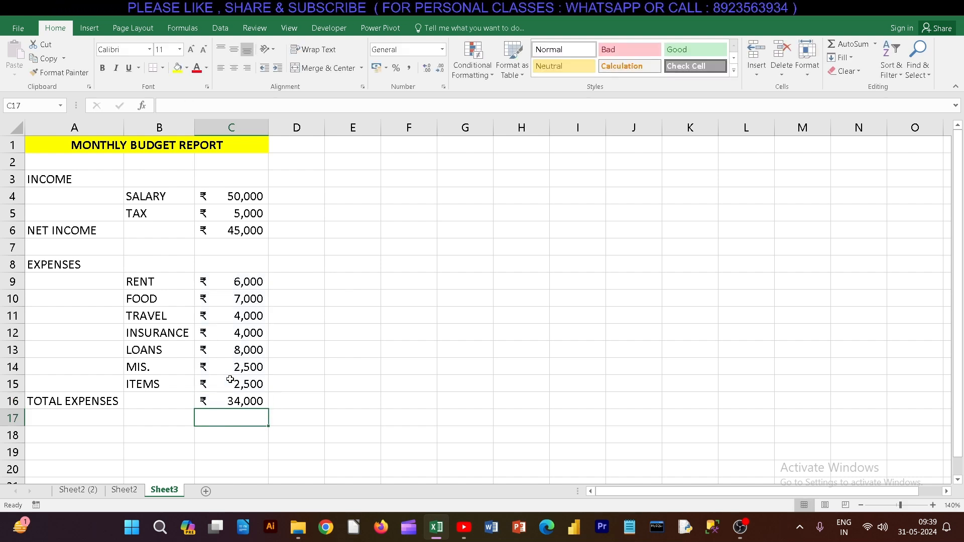
Step: Enter the label SAVINGS in A17, directly below the total expenses label
click(241, 400)
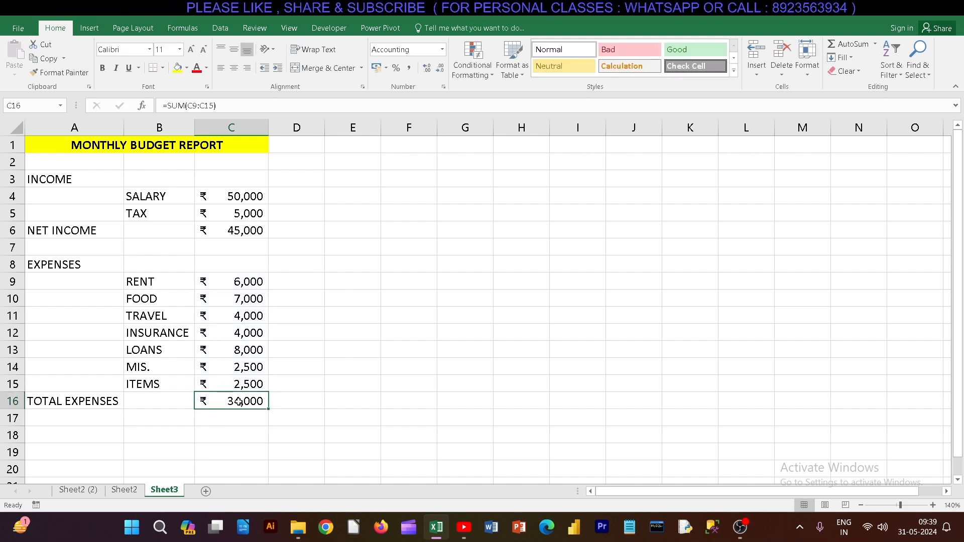
click(233, 233)
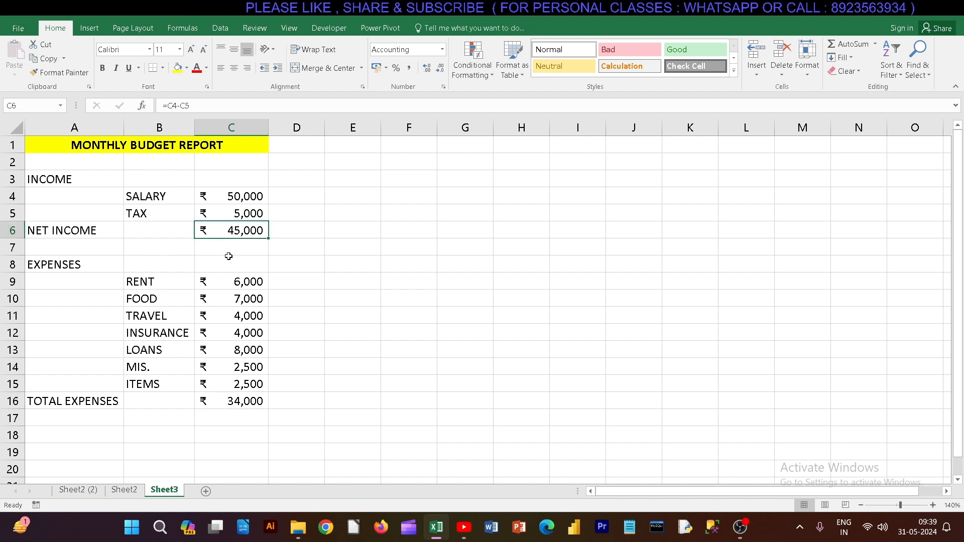
click(229, 403)
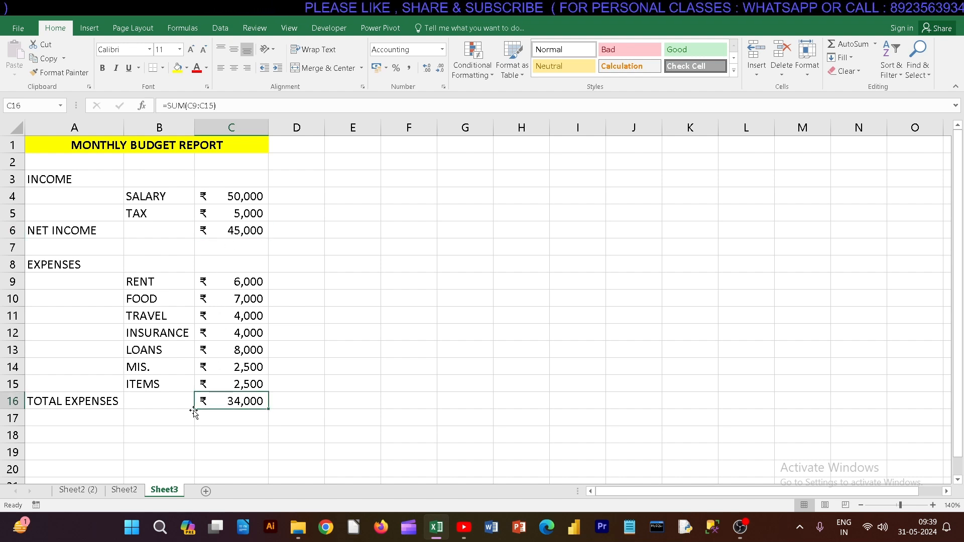
click(96, 420)
text(SA)
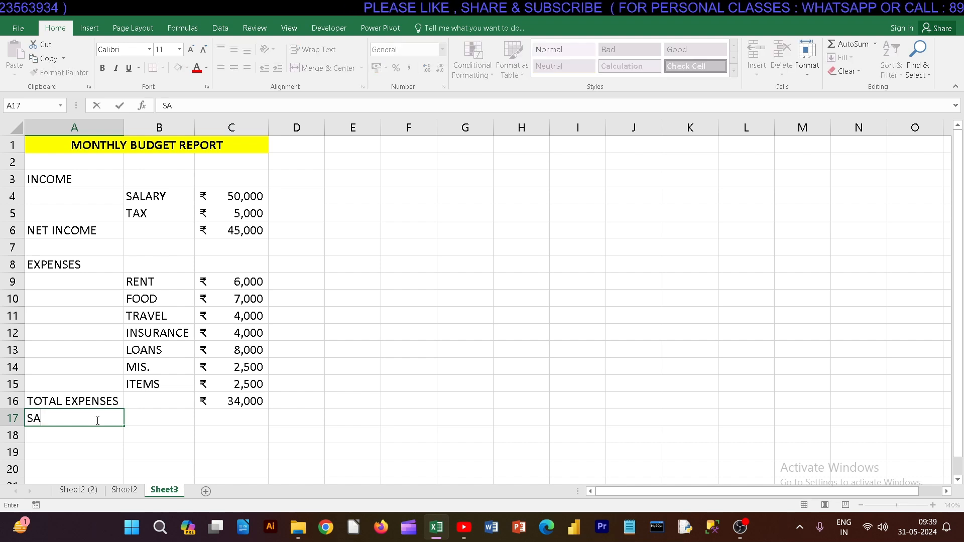
text(VINGS)
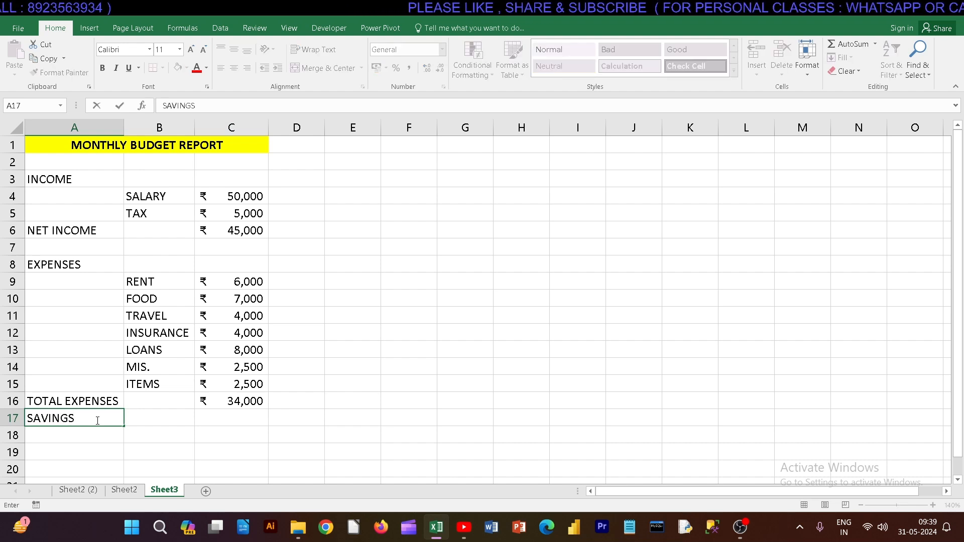
Step: Calculate the savings in C17 as net income minus total expenses with the formula =C6-C16
click(231, 420)
text(=)
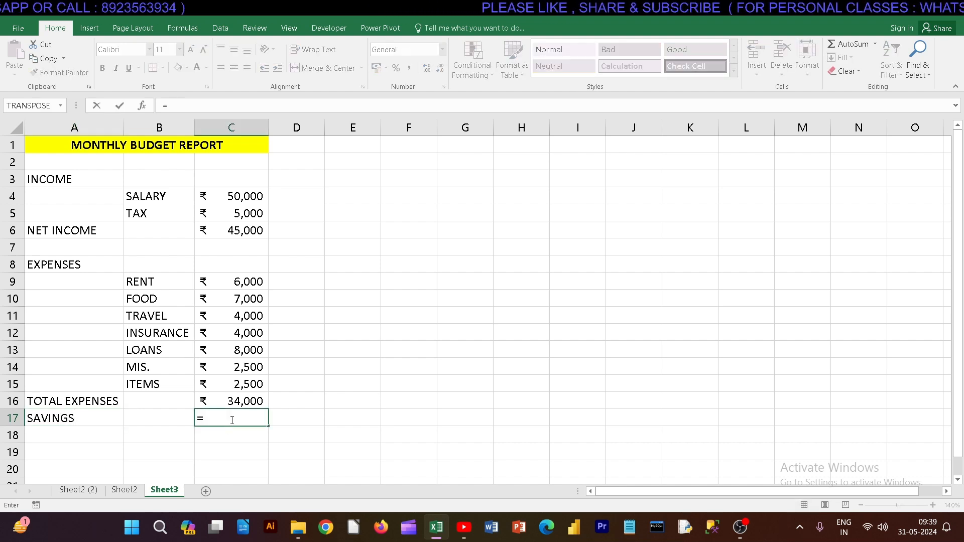
click(245, 230)
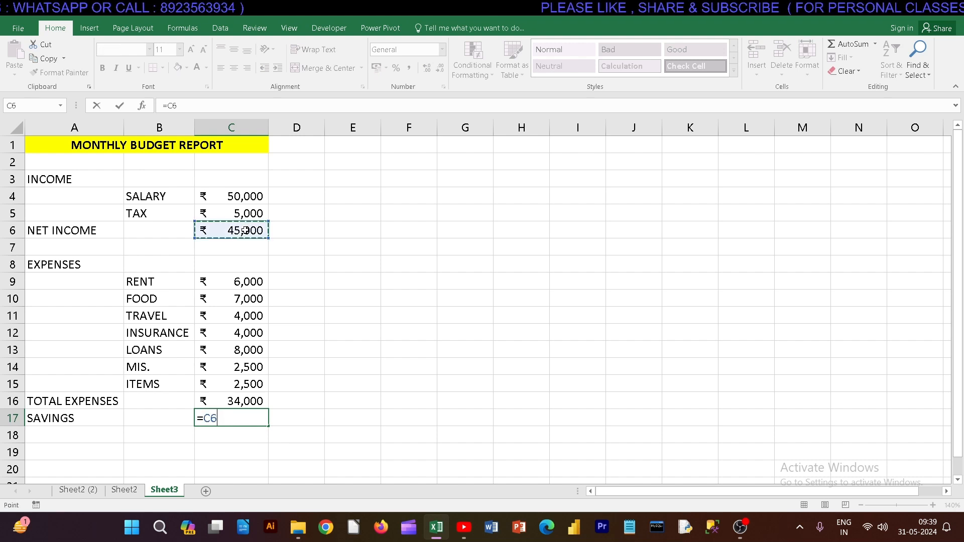
text(-)
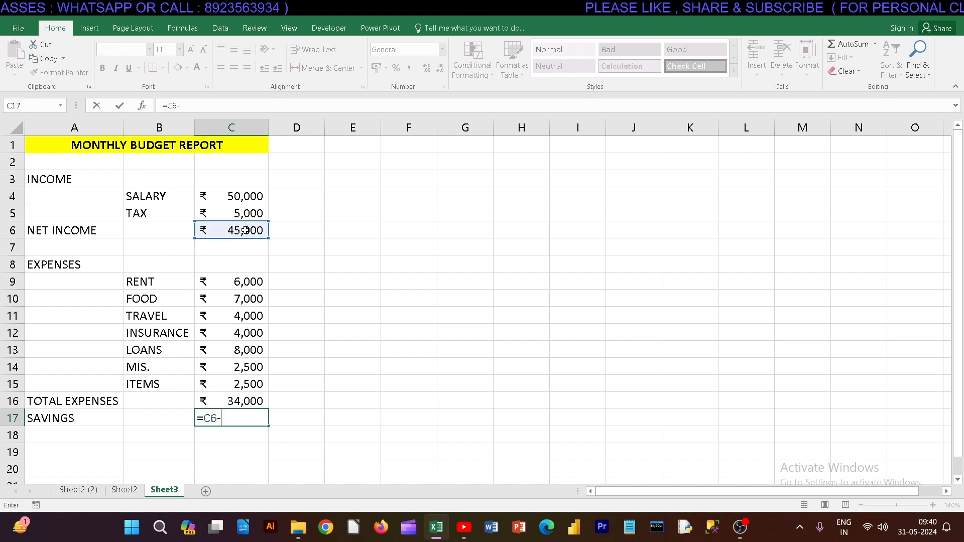
click(252, 400)
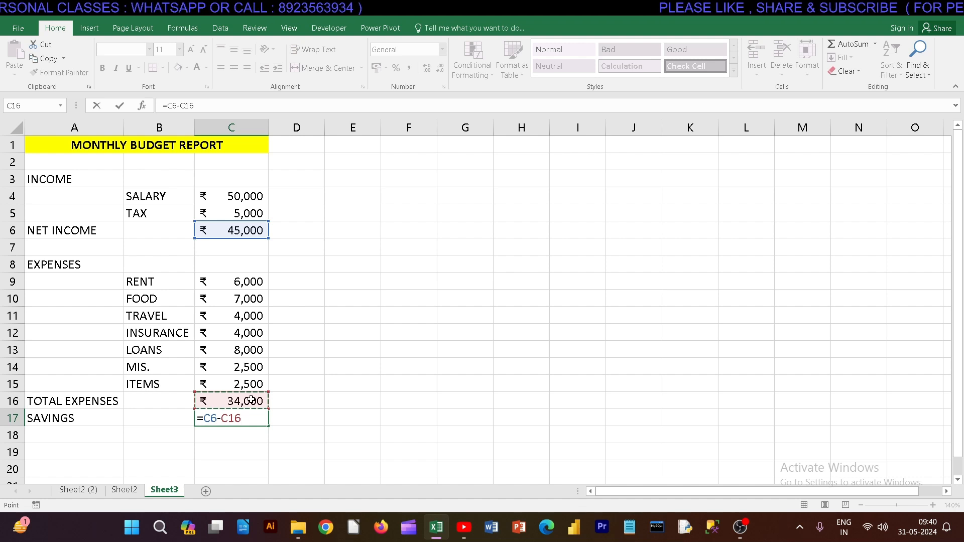
click(120, 105)
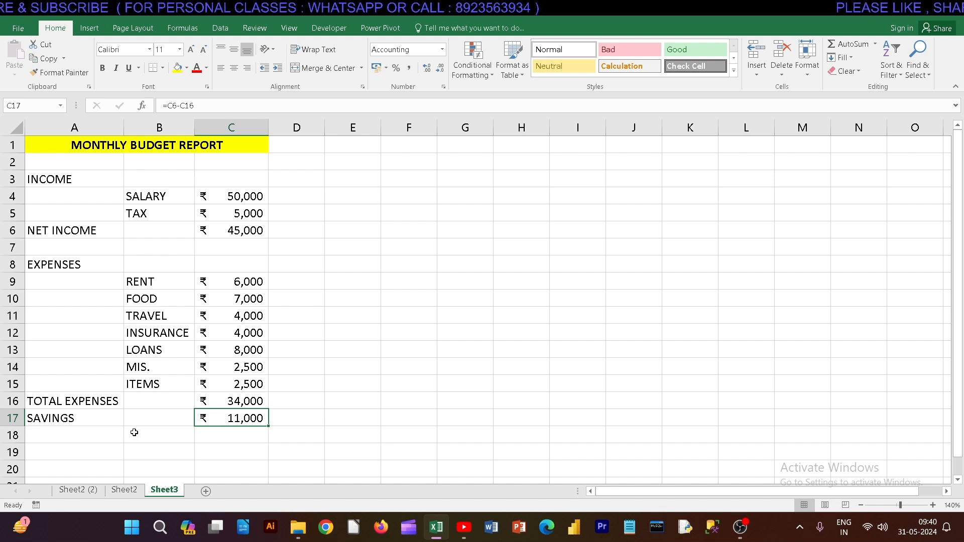
Step: Enter the label YEARLY SAVINGS in A18 and calculate its amount in C18 with the formula =C17*12
click(97, 435)
text(YEAR)
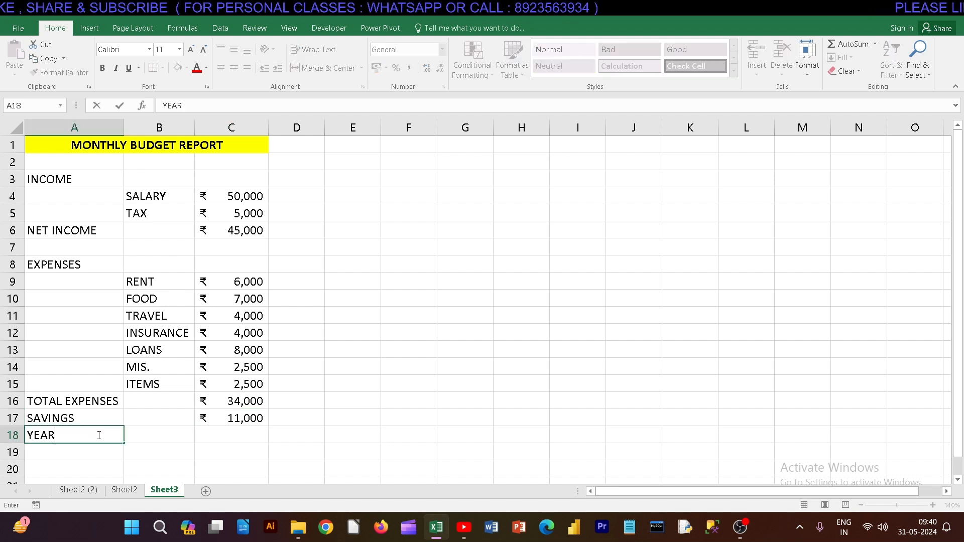
text(LY SAVINGS)
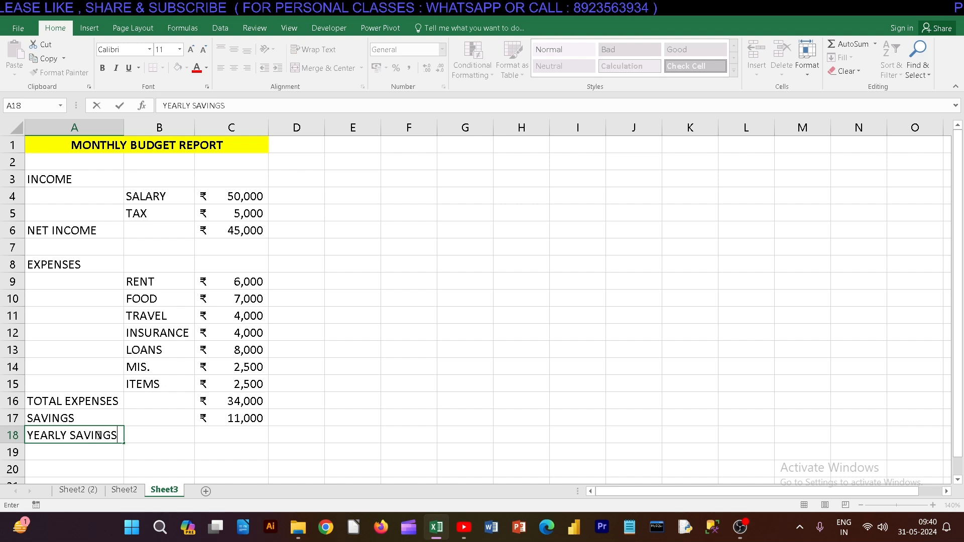
click(216, 435)
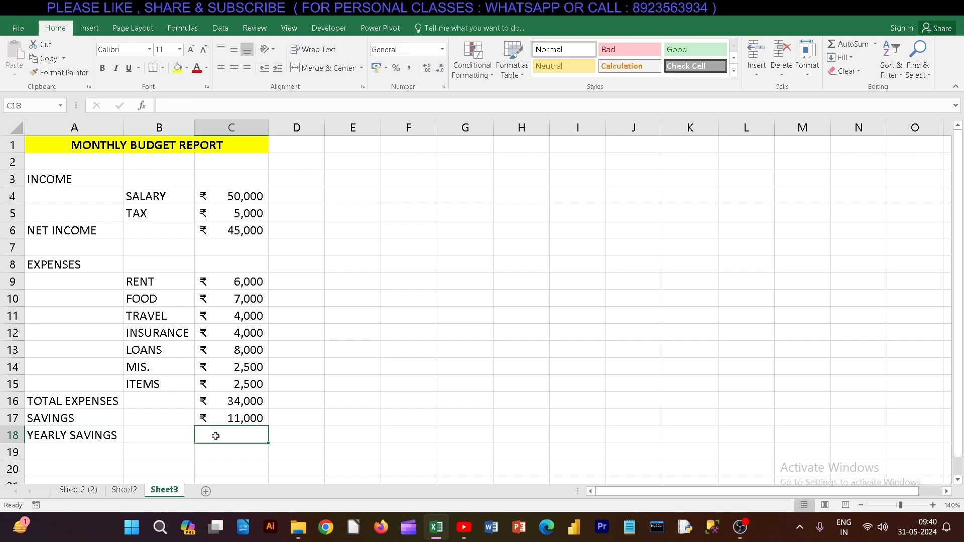
text(=)
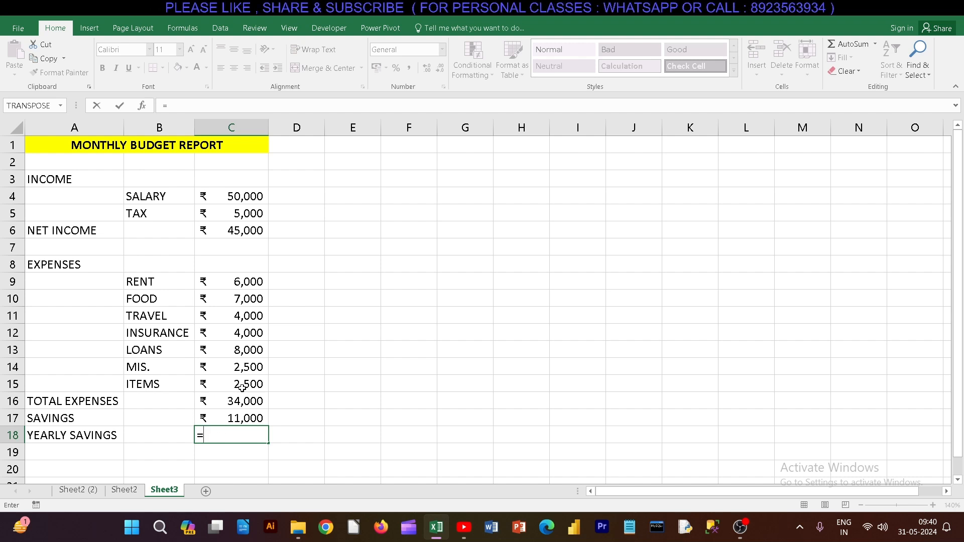
click(232, 420)
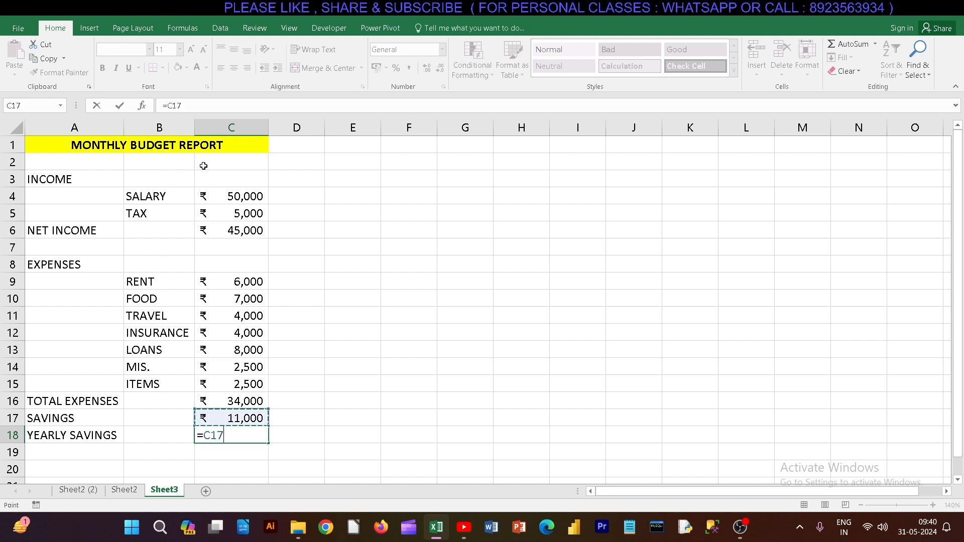
text(*)
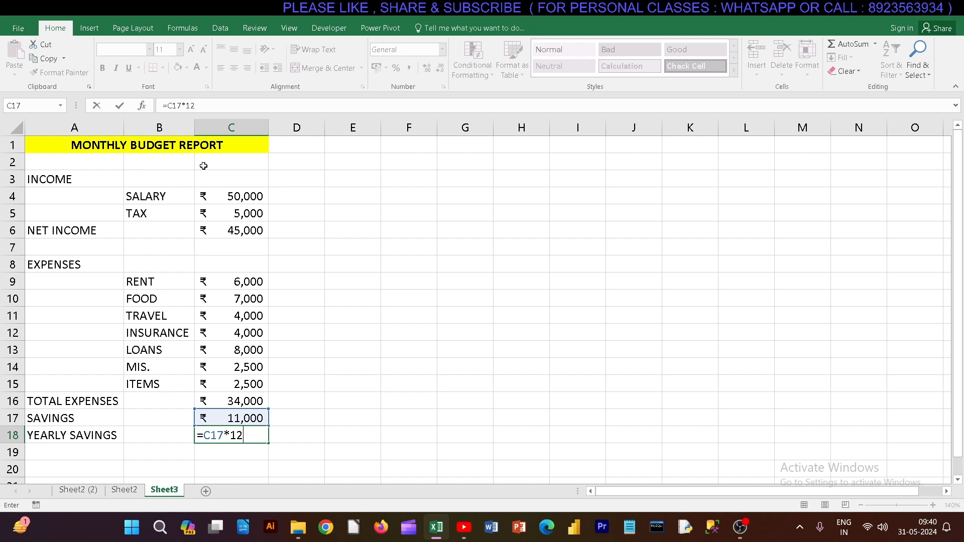
key(Return)
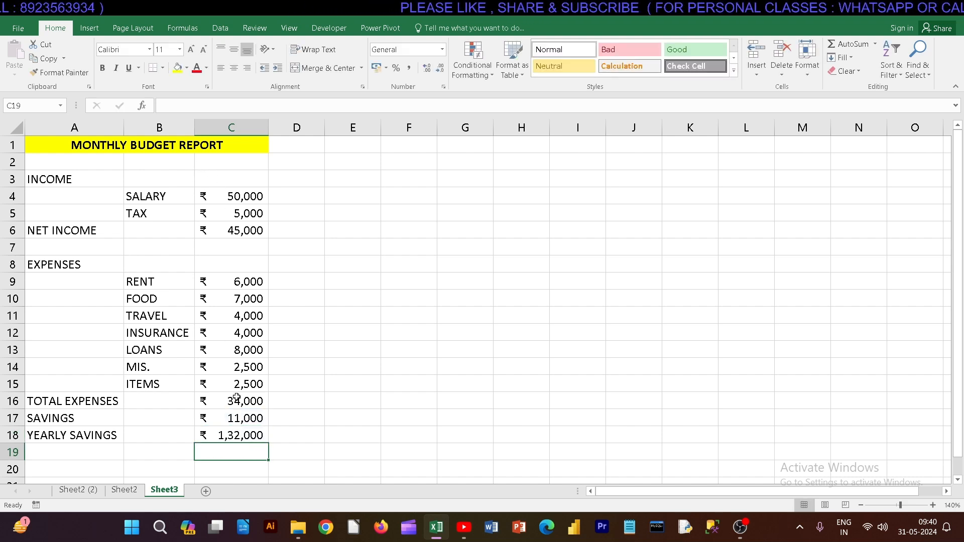
Step: Make the main labels in A3:A18, from INCOME to YEARLY SAVINGS, bold
click(246, 416)
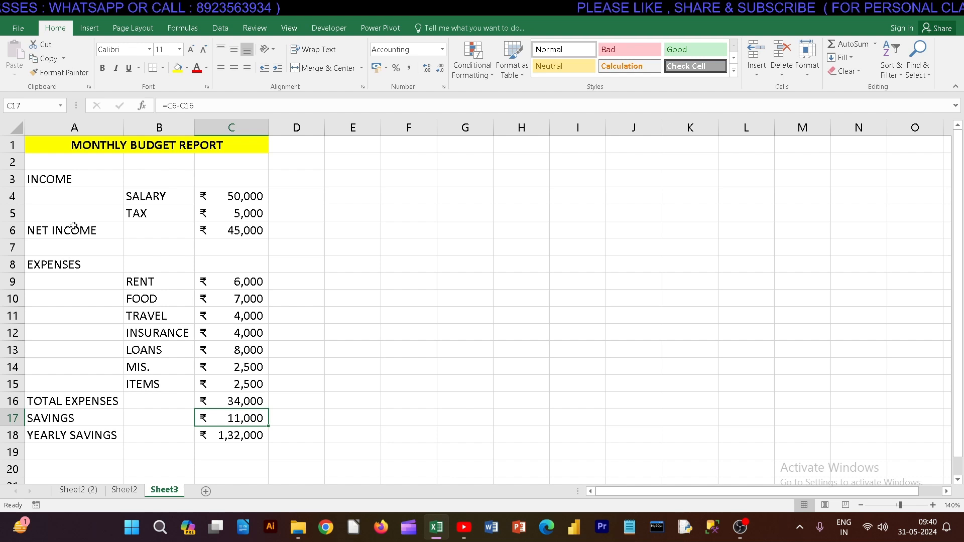
drag(75, 179, 71, 434)
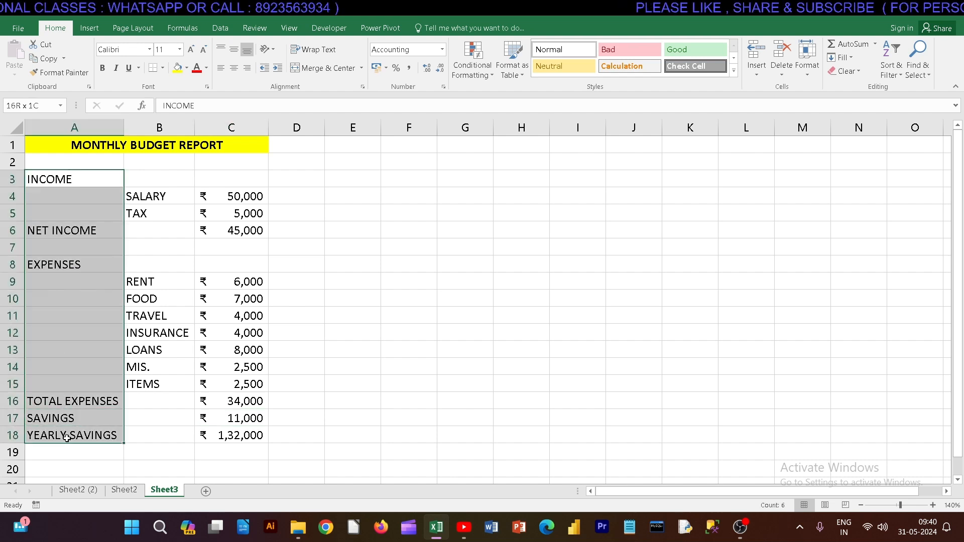
click(102, 68)
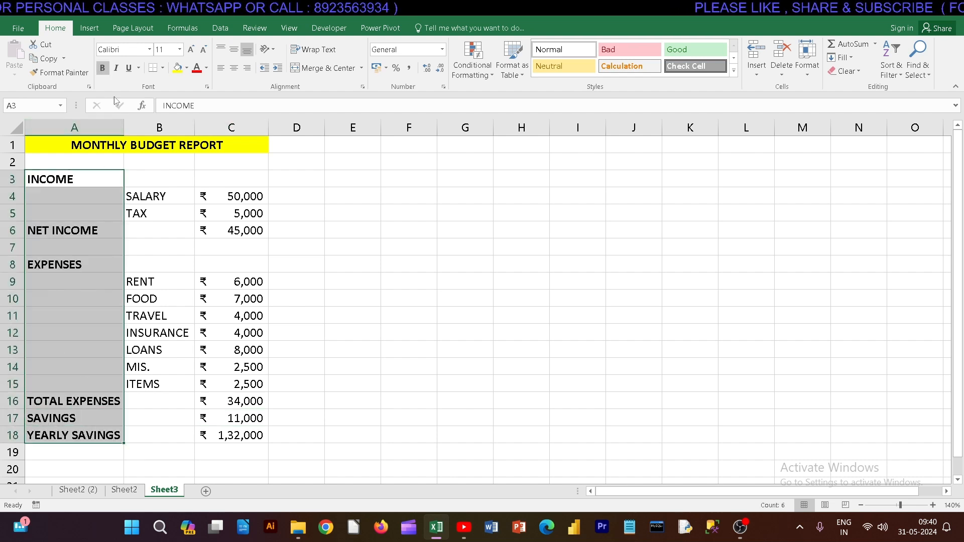
Step: Italicize the income and expense item labels in B4:B15, from SALARY to ITEMS
click(150, 197)
drag(151, 199, 141, 384)
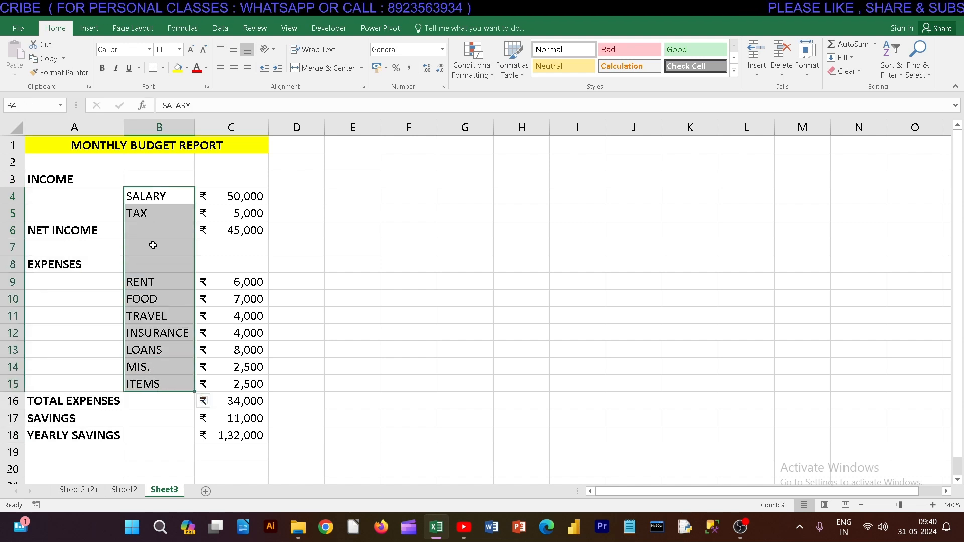
click(116, 68)
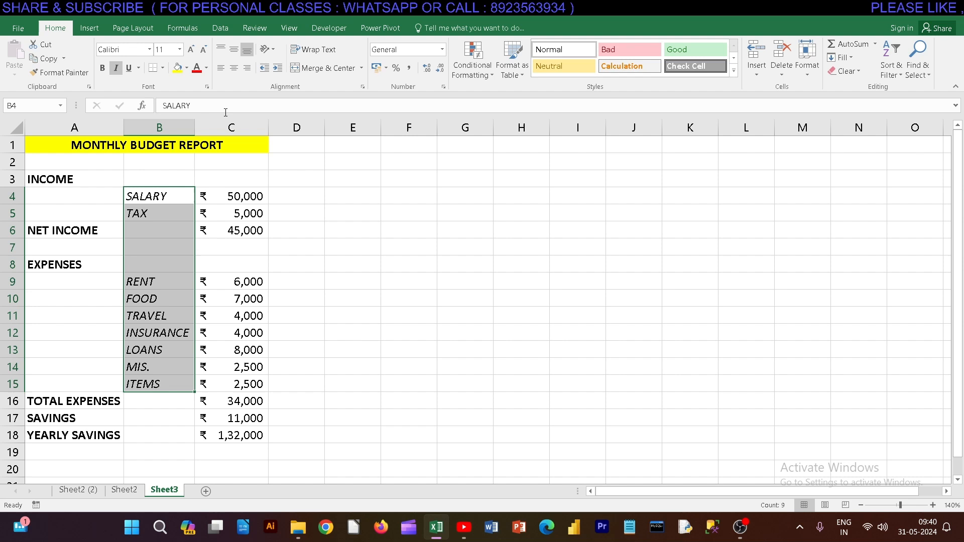
Step: Apply a thick outside border around the whole budget report in A1:C18
click(409, 242)
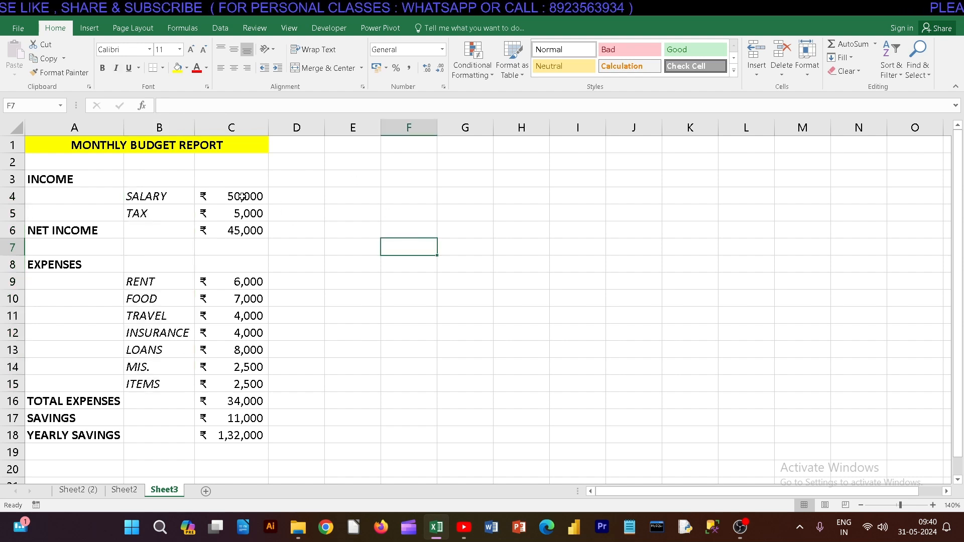
drag(108, 146, 157, 428)
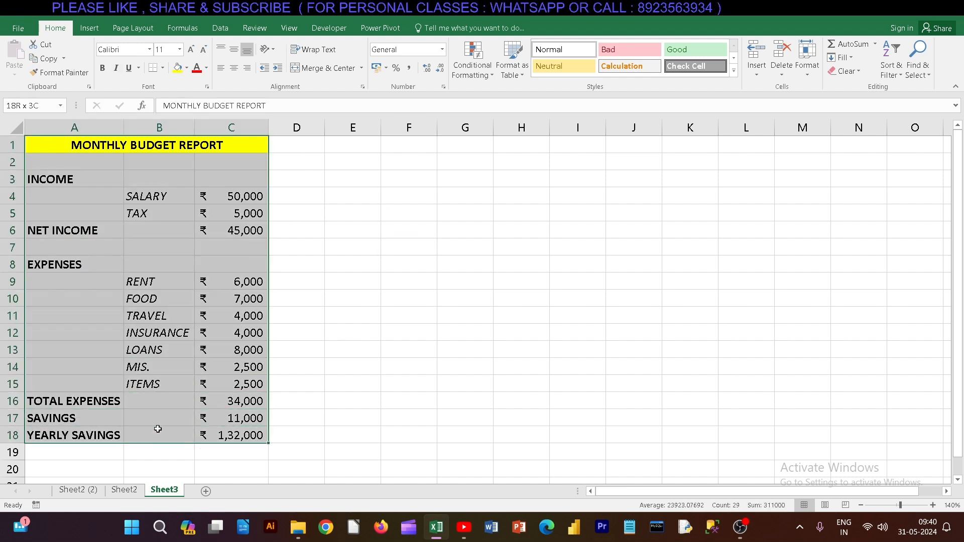
click(163, 69)
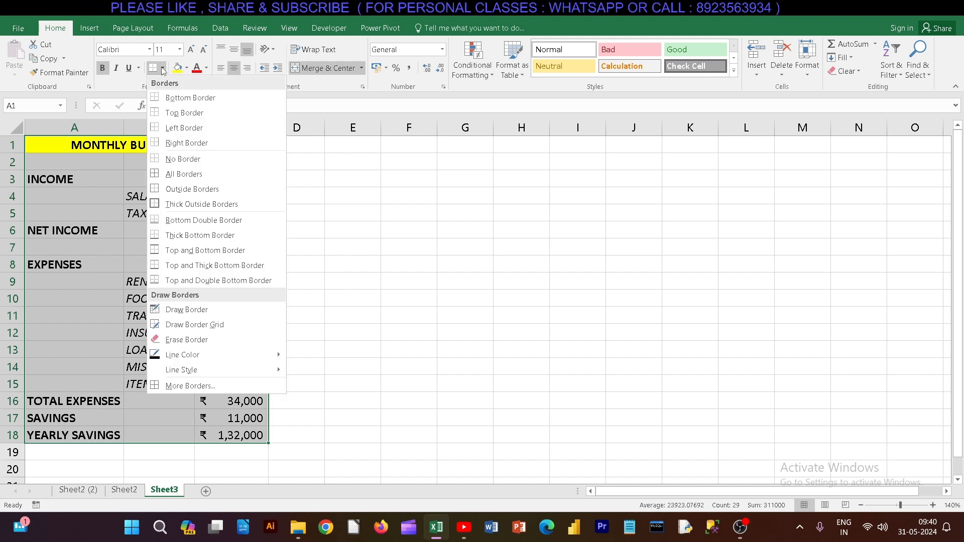
click(186, 205)
click(392, 205)
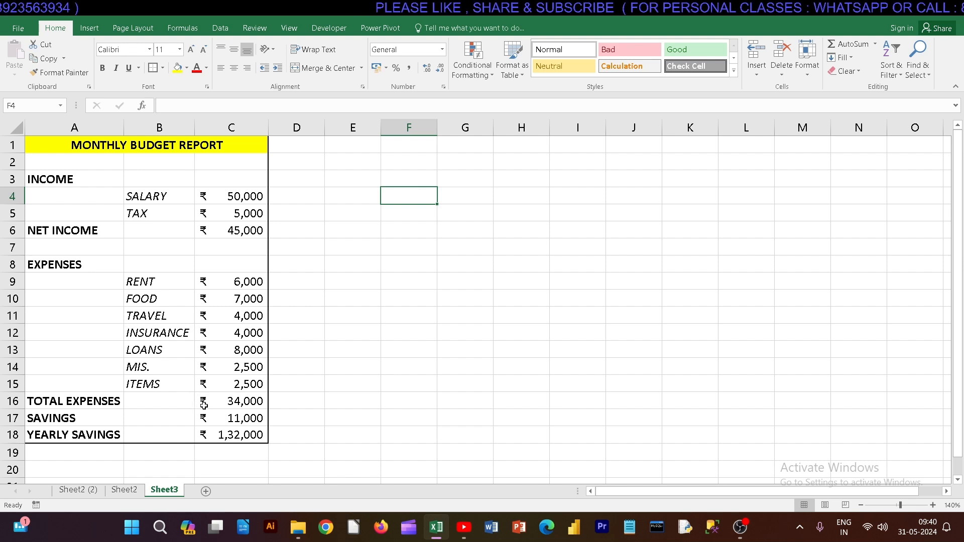
Step: Fill the yearly savings amount in C18 with light blue and the net income amount in C6 with light green
click(223, 440)
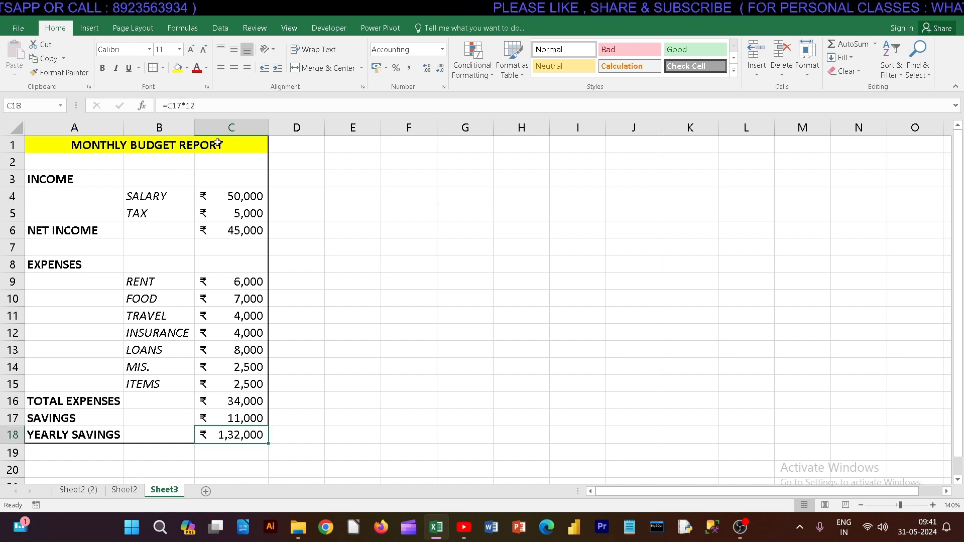
click(187, 68)
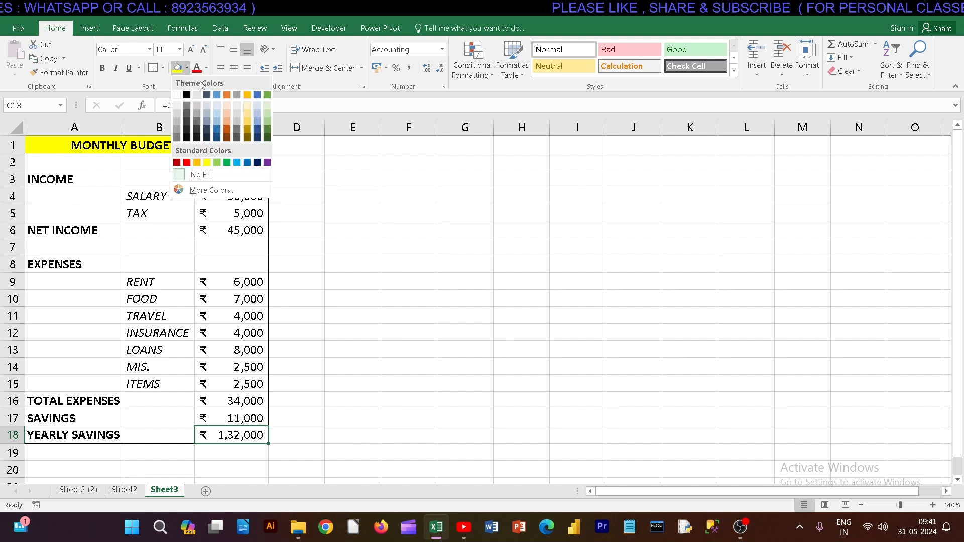
click(215, 107)
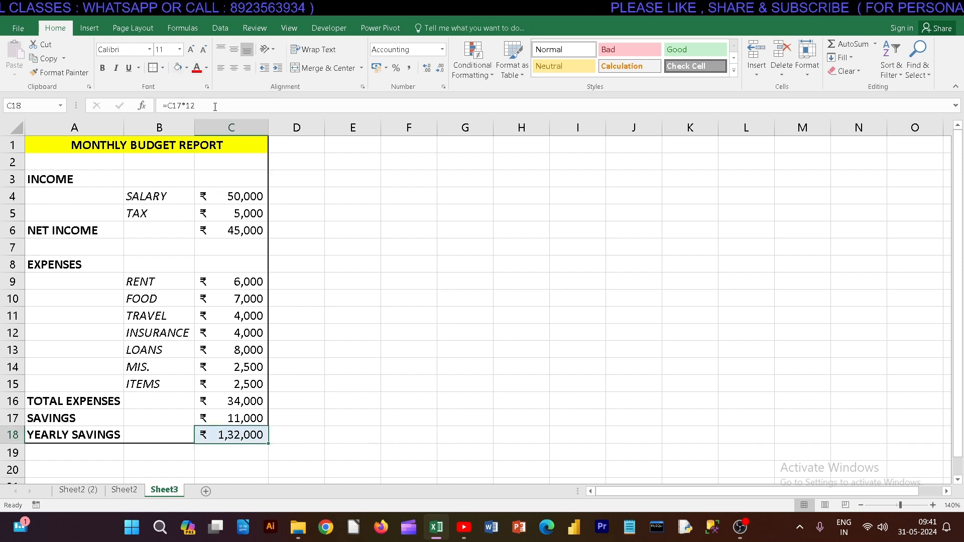
click(219, 231)
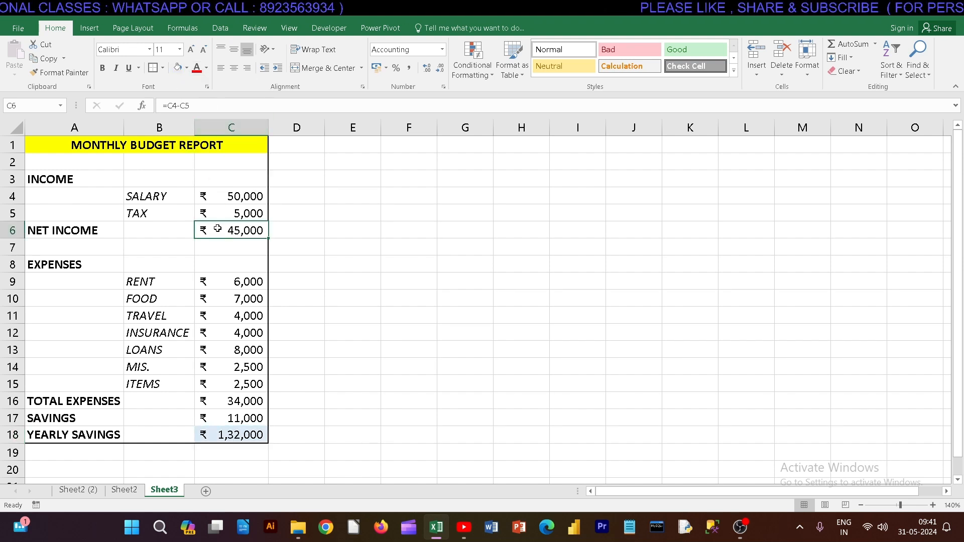
click(187, 69)
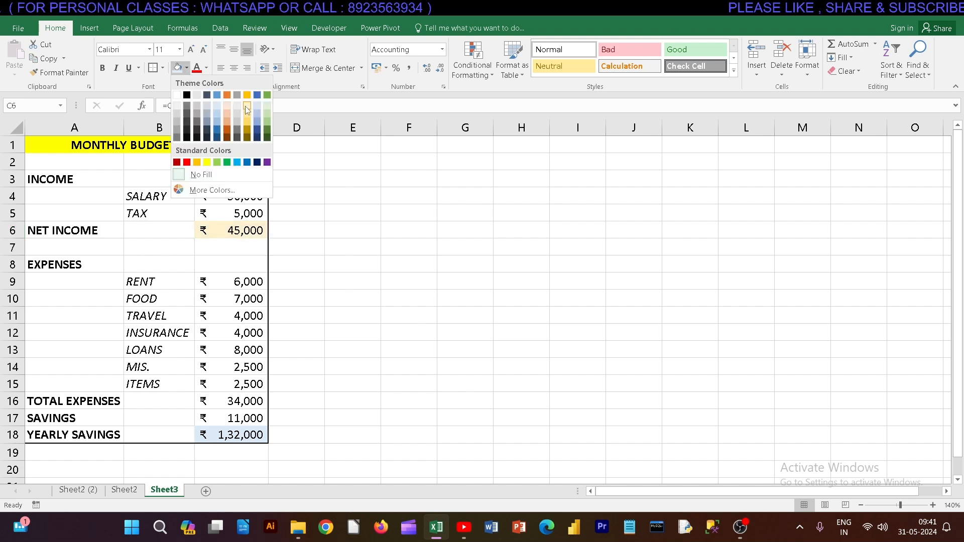
click(268, 108)
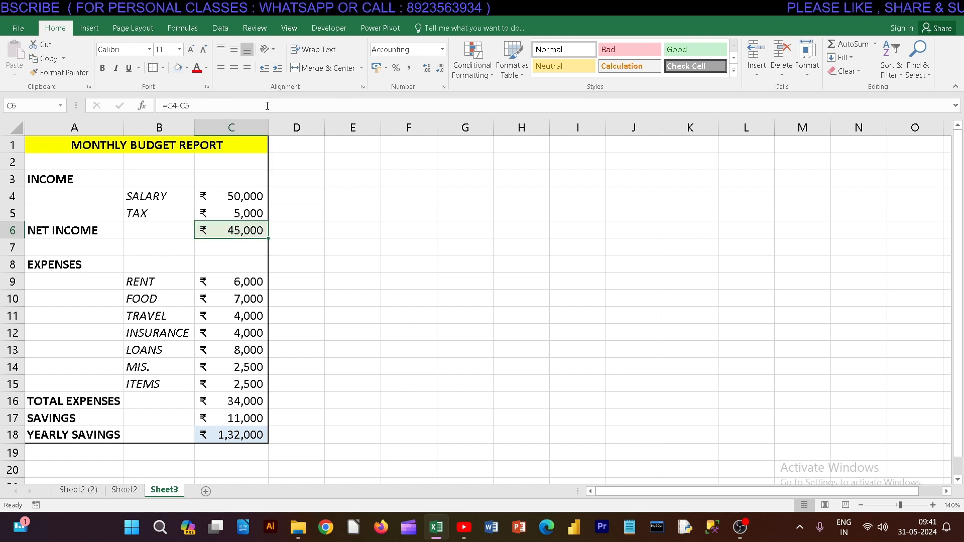
click(312, 280)
Step: Fill the savings amount in C17 with a soft orange theme color
click(243, 416)
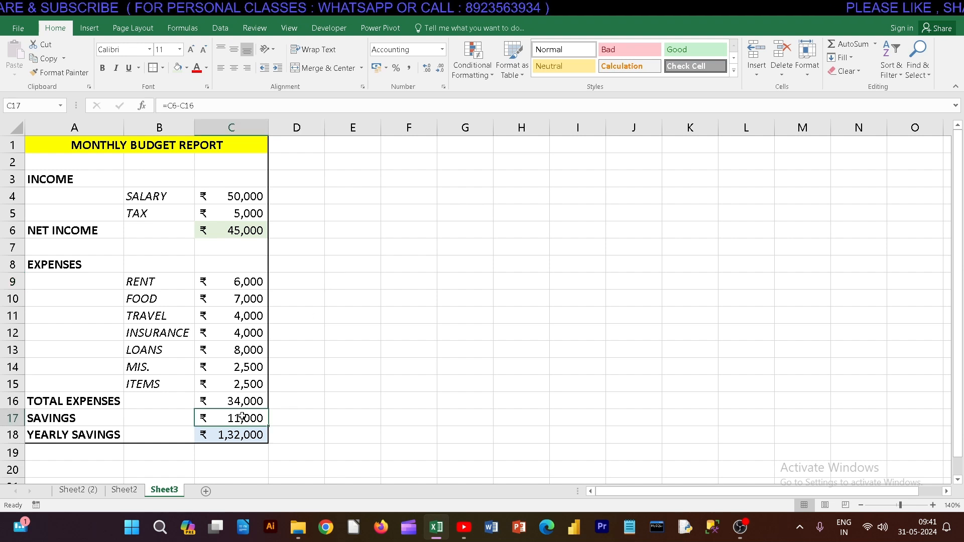
click(186, 67)
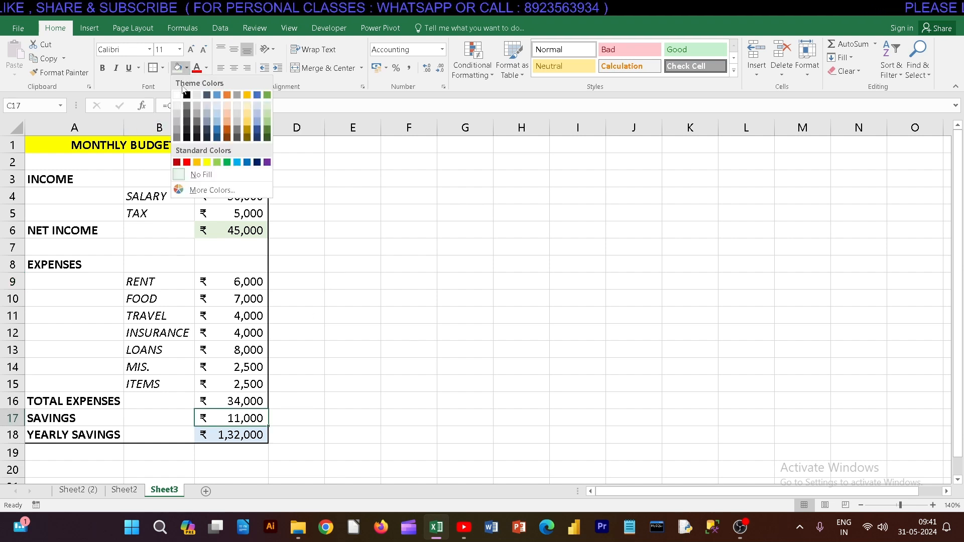
click(230, 123)
click(337, 396)
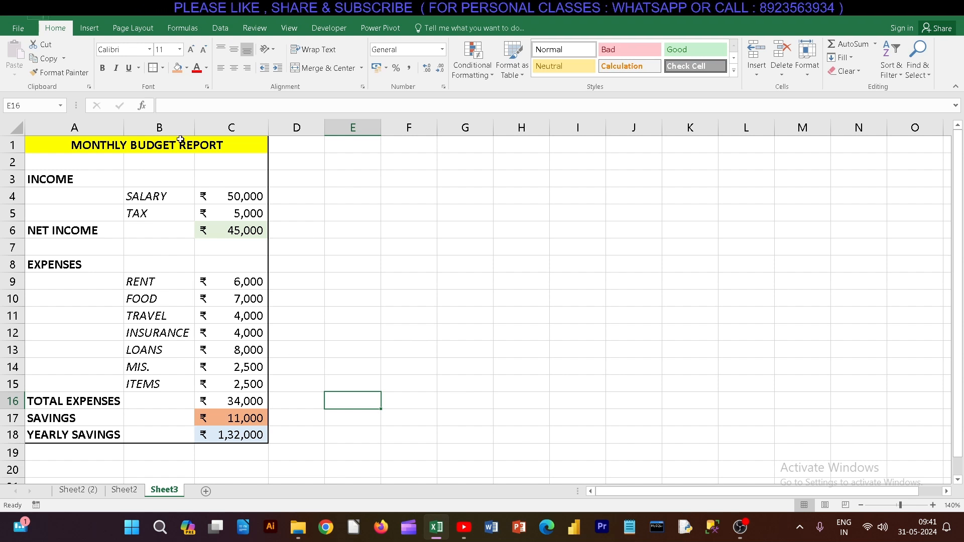
click(423, 301)
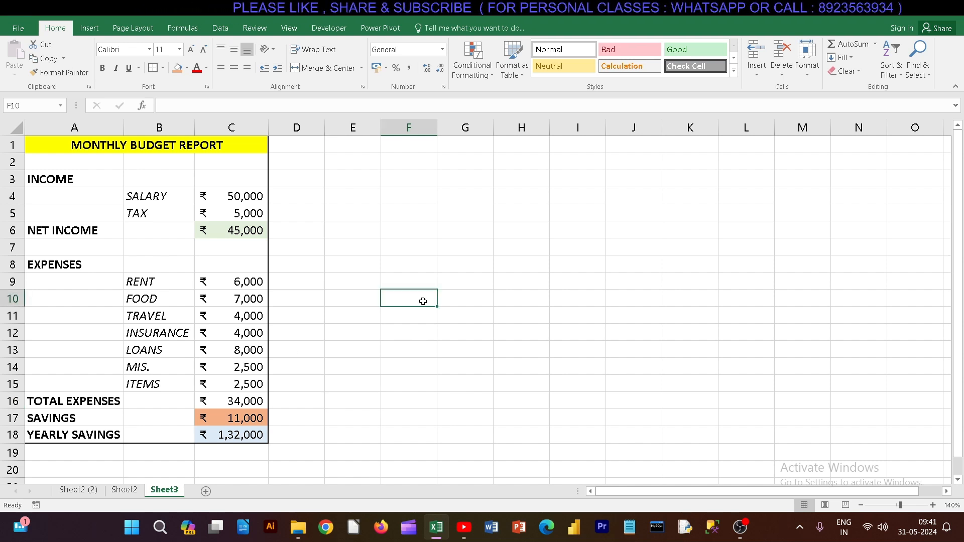